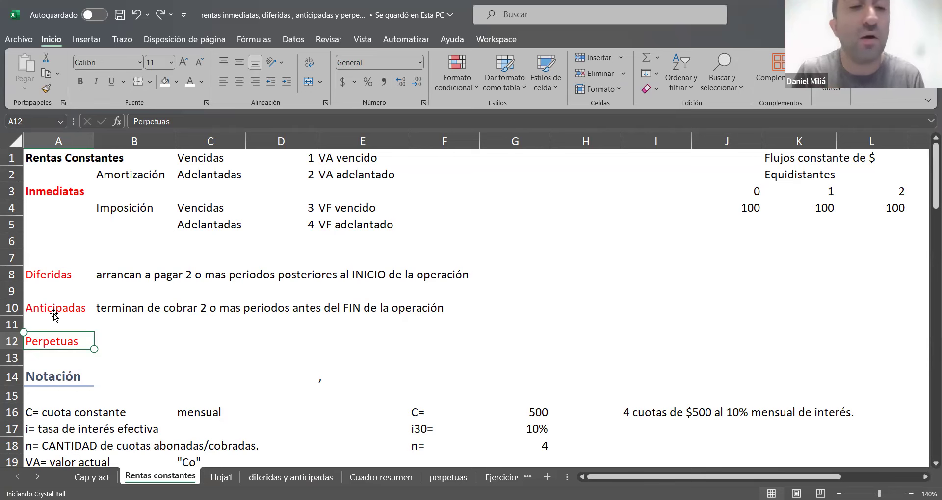
Review the present-value and final-value annuity formulas and examples on the Rentas constantes sheet, down to the blank rows below them.
{"action": "scroll", "coordinate": [54, 316], "scroll_direction": "down", "scroll_amount": 7}
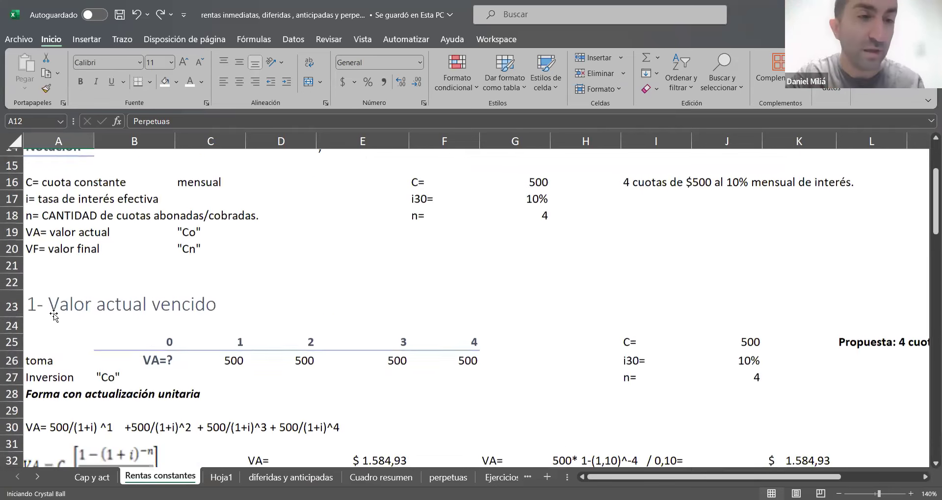
{"action": "scroll", "coordinate": [54, 316], "scroll_direction": "down", "scroll_amount": 1}
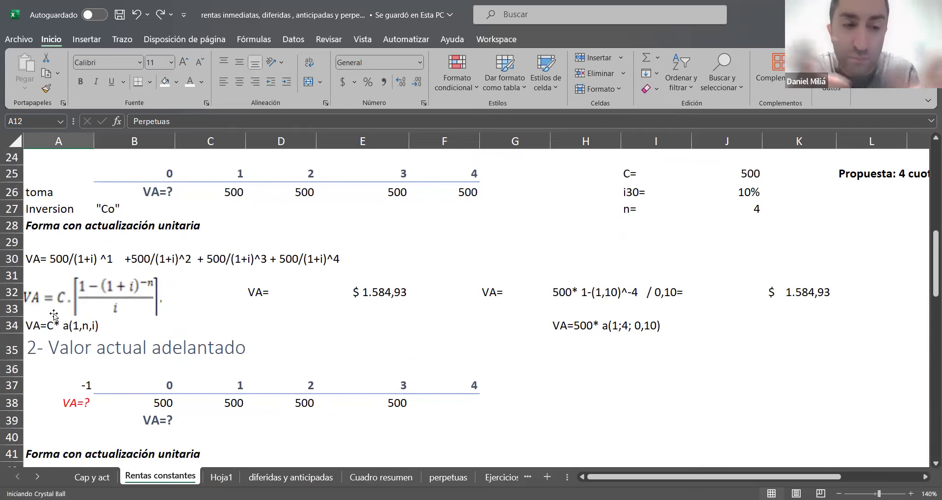
{"action": "scroll", "coordinate": [54, 316], "scroll_direction": "down", "scroll_amount": 6}
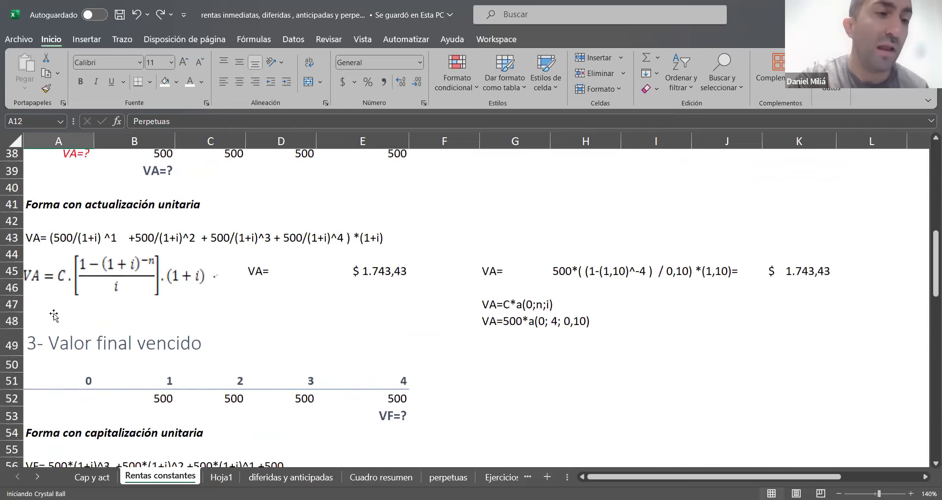
{"action": "scroll", "coordinate": [54, 317], "scroll_direction": "up", "scroll_amount": 4}
{"action": "scroll", "coordinate": [54, 317], "scroll_direction": "down", "scroll_amount": 2}
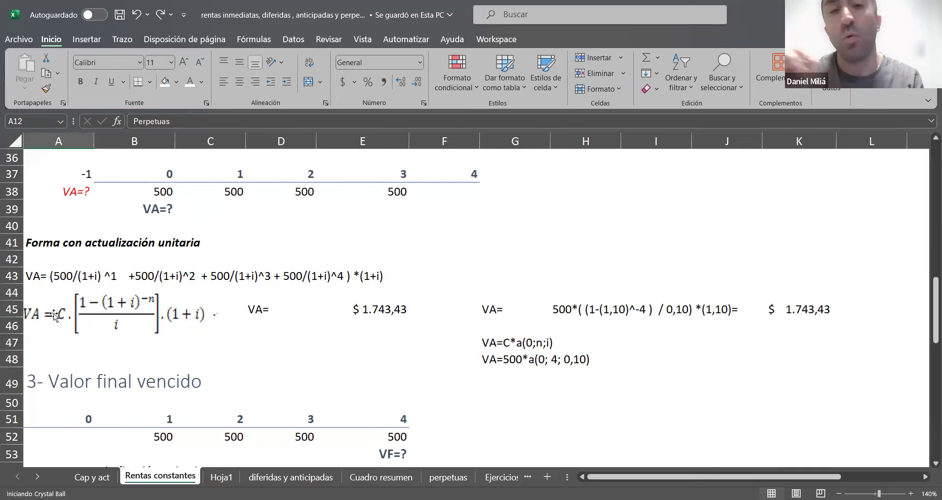
{"action": "scroll", "coordinate": [54, 317], "scroll_direction": "up", "scroll_amount": 4}
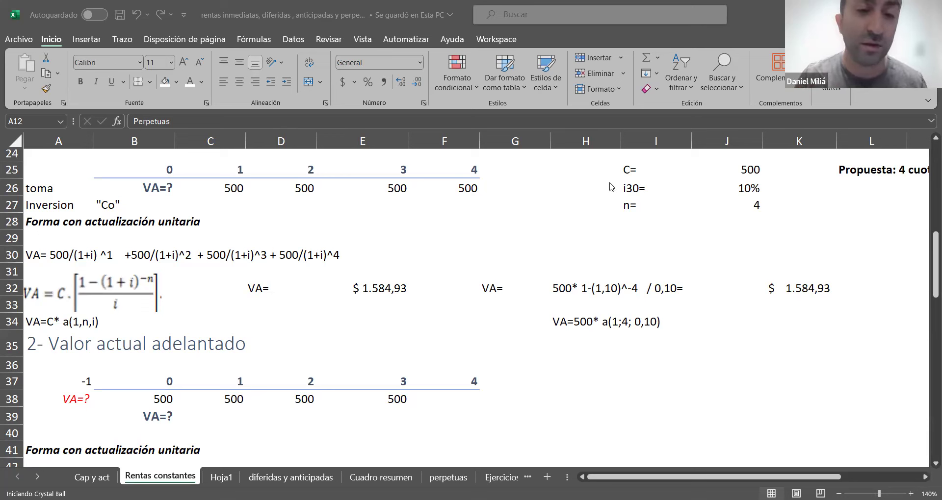
{"action": "scroll", "coordinate": [625, 372], "scroll_direction": "down", "scroll_amount": 1}
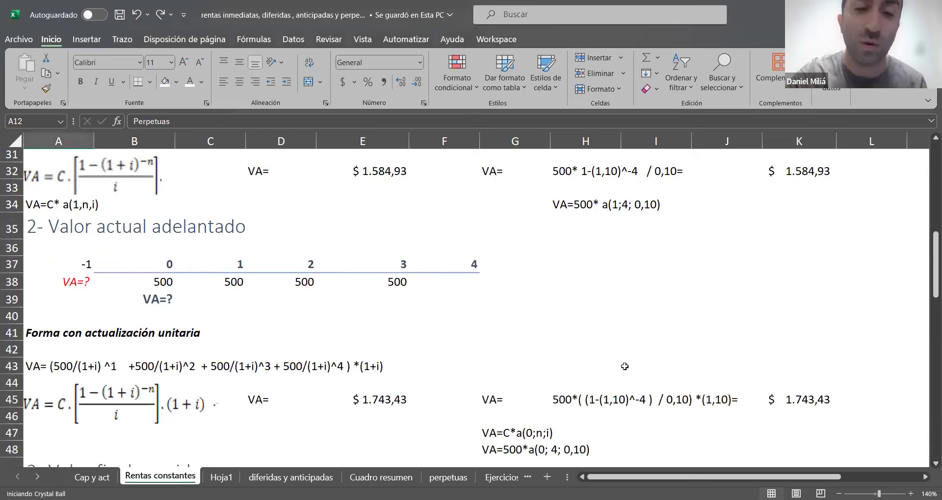
{"action": "left_click", "coordinate": [625, 372]}
{"action": "scroll", "coordinate": [625, 372], "scroll_direction": "down", "scroll_amount": 3}
{"action": "scroll", "coordinate": [624, 366], "scroll_direction": "down", "scroll_amount": 15}
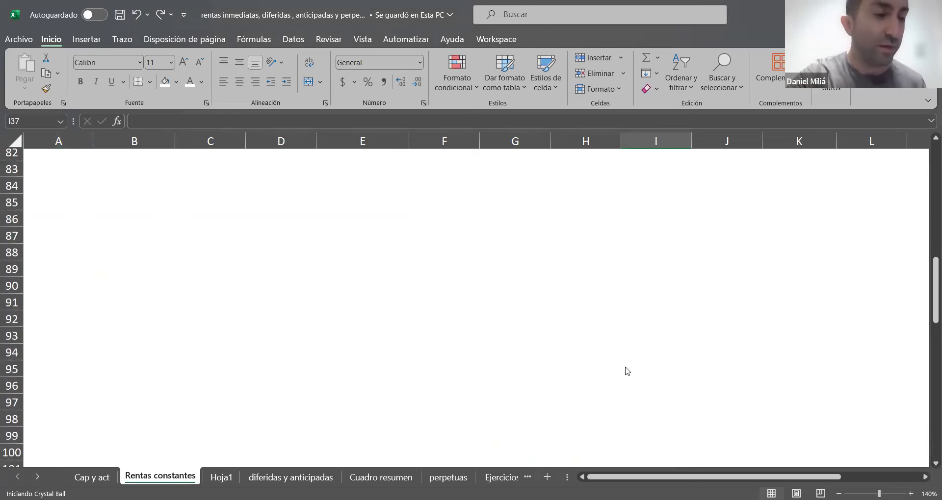
{"action": "scroll", "coordinate": [310, 137], "scroll_direction": "up", "scroll_amount": 4}
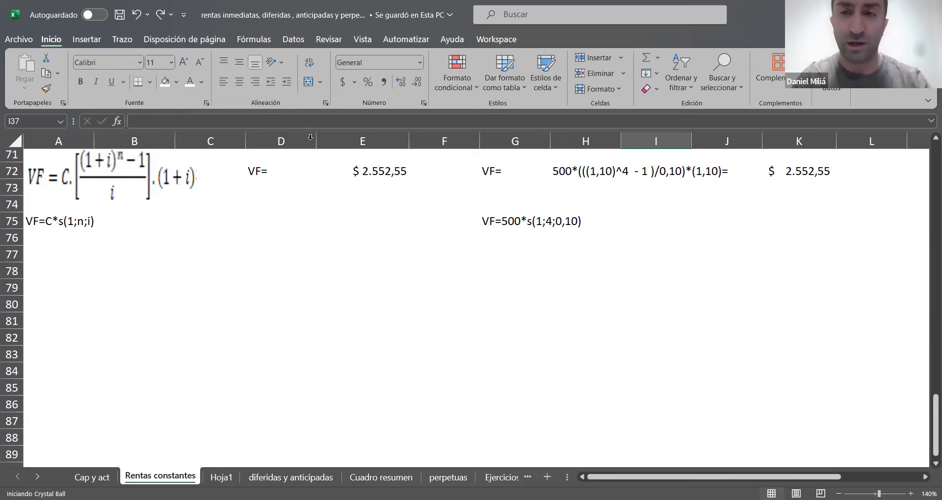
Enter 3000 in F99 and 1% in F100, in the blank area below the annuity examples.
{"action": "key", "text": "Up"}
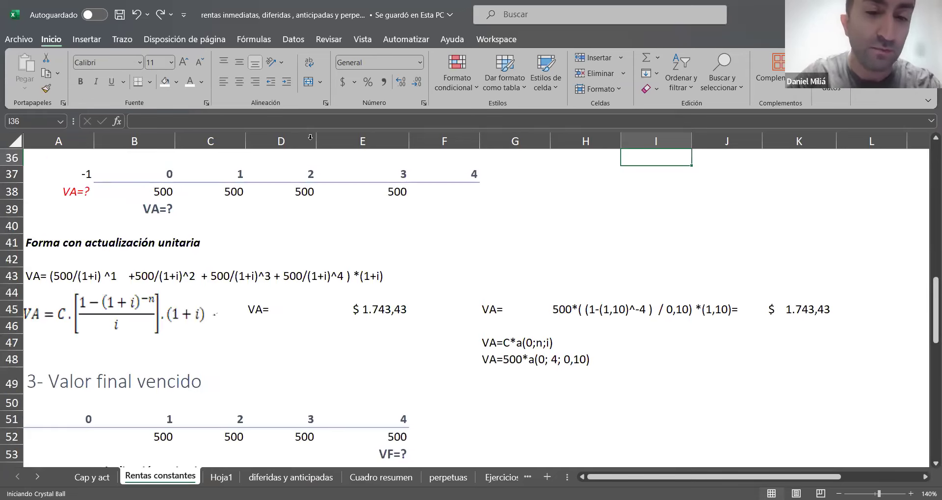
{"action": "scroll", "coordinate": [310, 137], "scroll_direction": "down", "scroll_amount": 8}
{"action": "scroll", "coordinate": [471, 294], "scroll_direction": "down", "scroll_amount": 3}
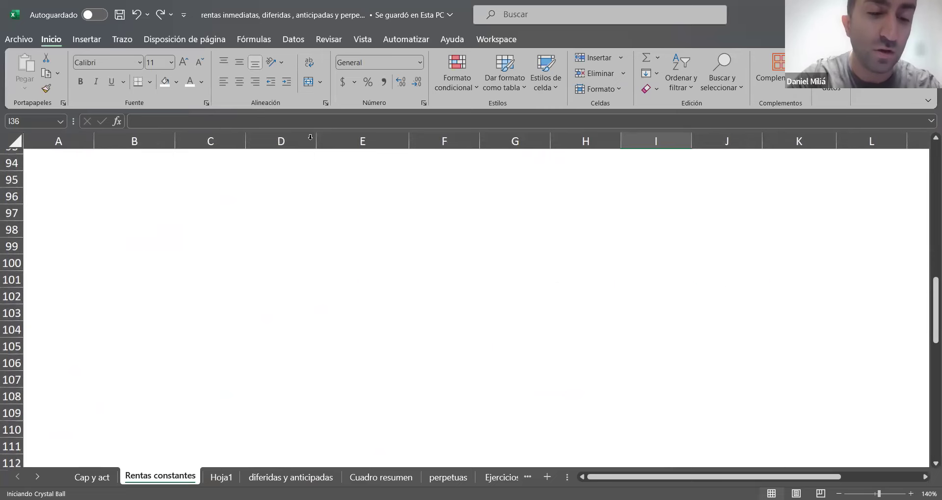
{"action": "left_click", "coordinate": [585, 291]}
{"action": "left_click", "coordinate": [444, 208]}
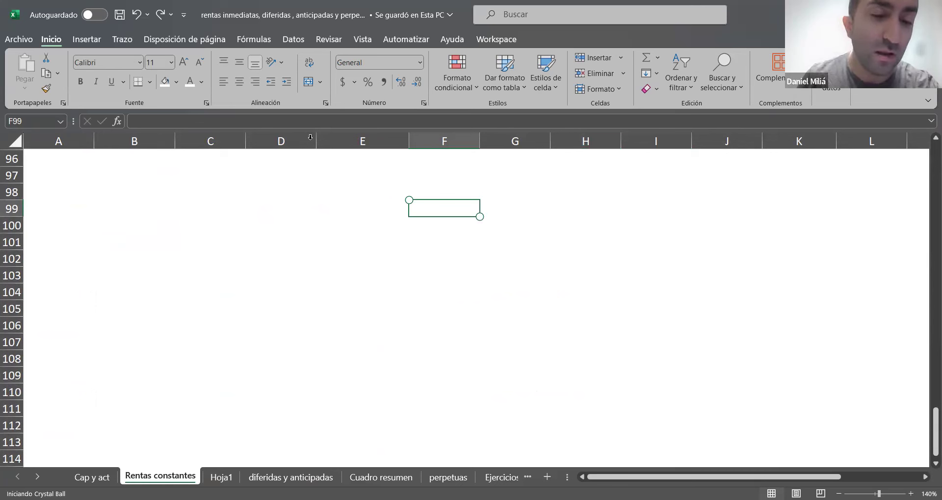
{"action": "type", "text": "3000"}
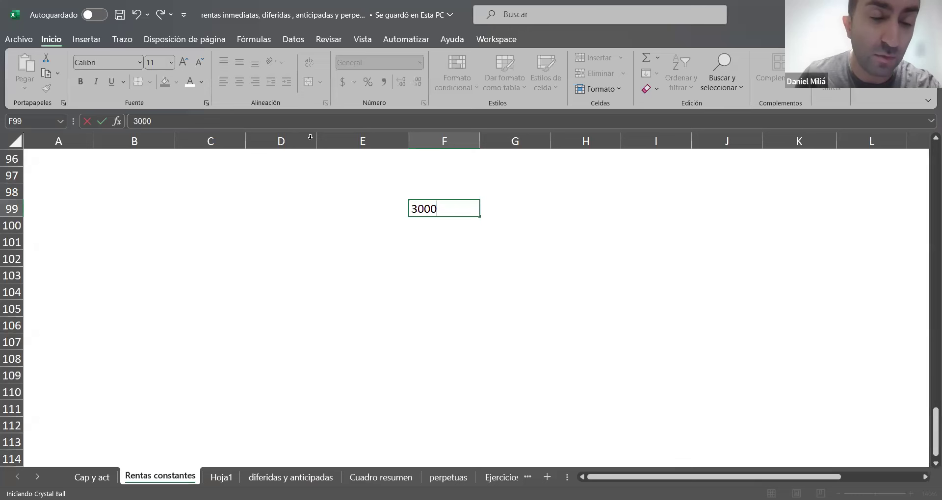
{"action": "key", "text": "Return"}
{"action": "type", "text": "1%"}
{"action": "key", "text": "Return"}
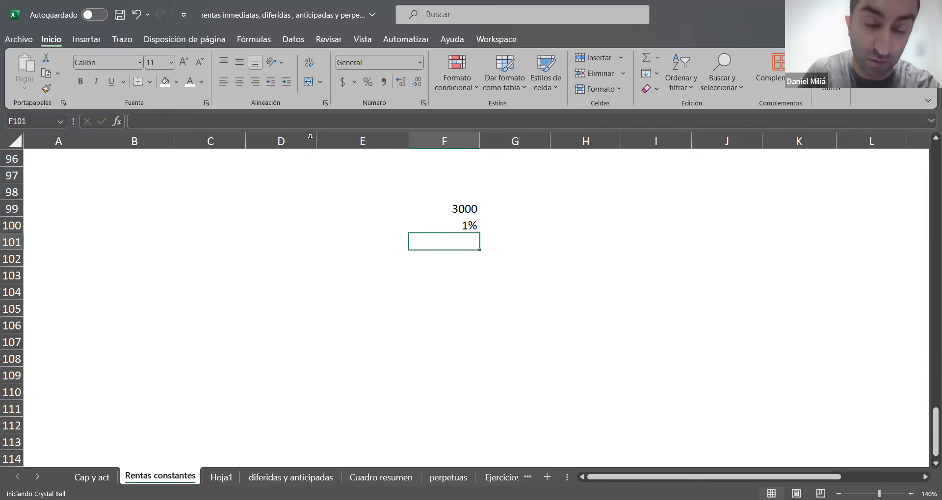
Label the 3000 value as C in E99 and the 1% value as q in E100.
{"action": "key", "text": "Up"}
{"action": "key", "text": "Left"}
{"action": "type", "text": "q"}
{"action": "key", "text": "Up"}
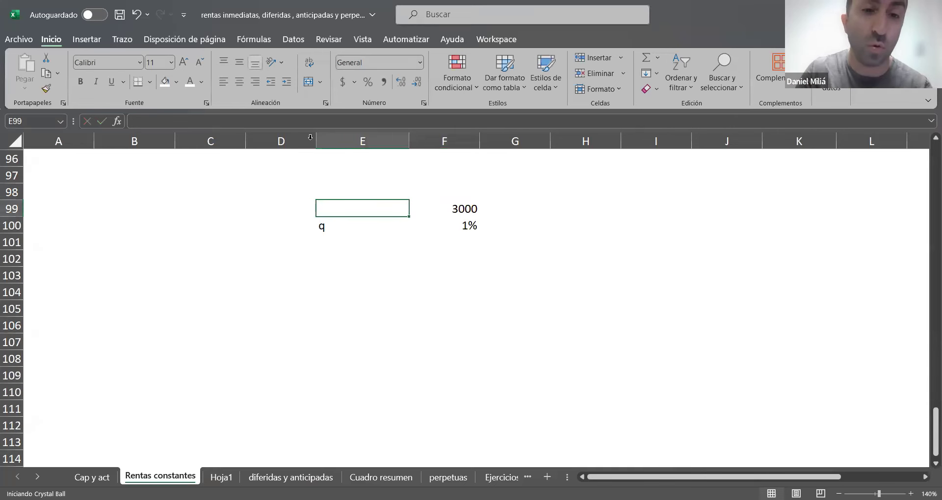
{"action": "type", "text": "C"}
{"action": "key", "text": "Return"}
{"action": "key", "text": "Down"}
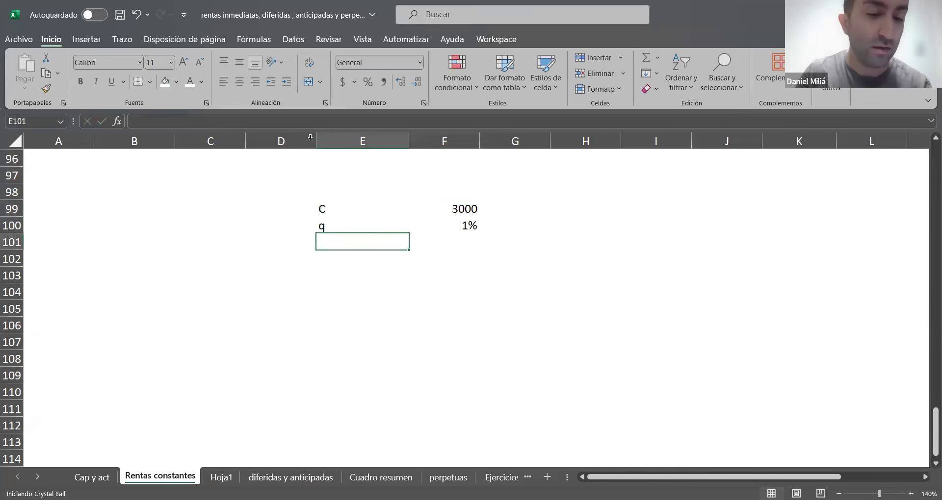
Enter i=10% in E101 and the label n in E102, below the q label.
{"action": "type", "text": "i"}
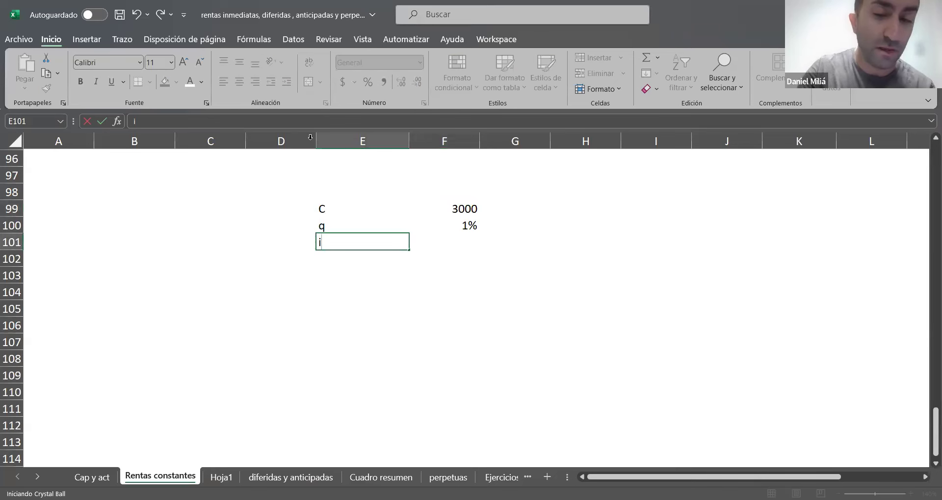
{"action": "type", "text": "=10%"}
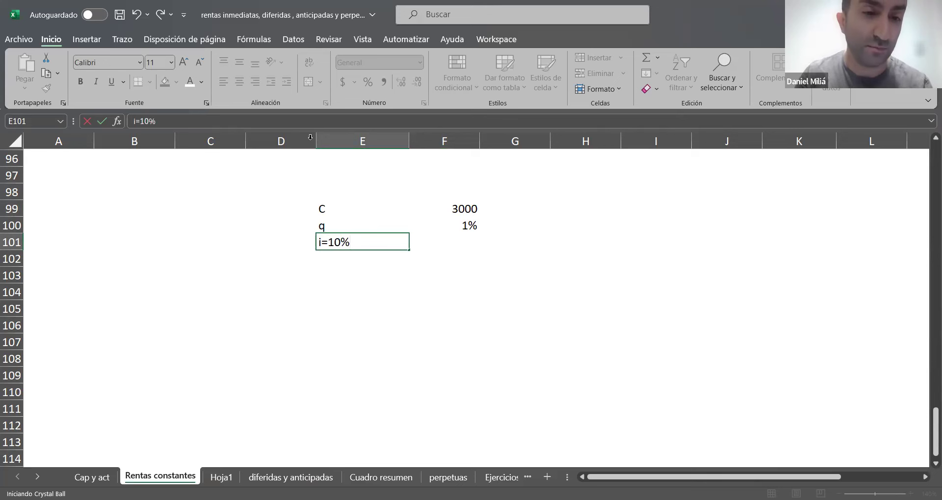
{"action": "key", "text": "Return"}
{"action": "key", "text": "Return"}
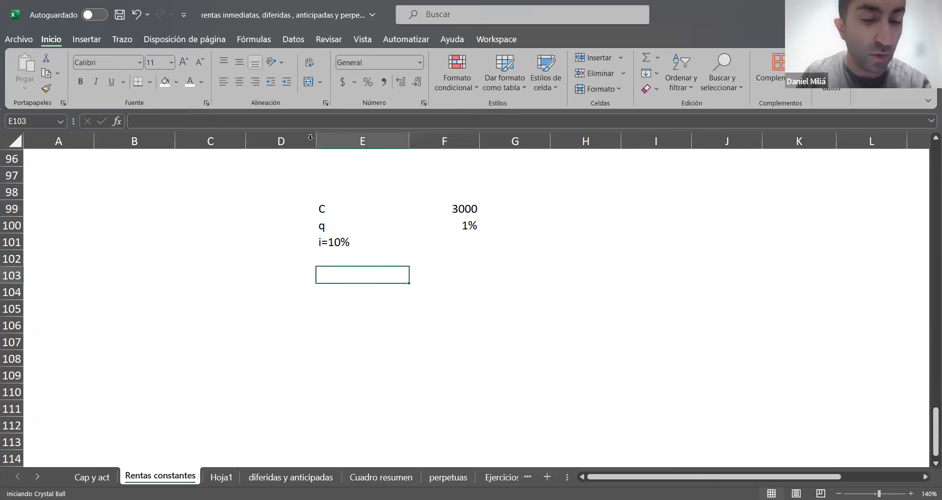
{"action": "key", "text": "Up"}
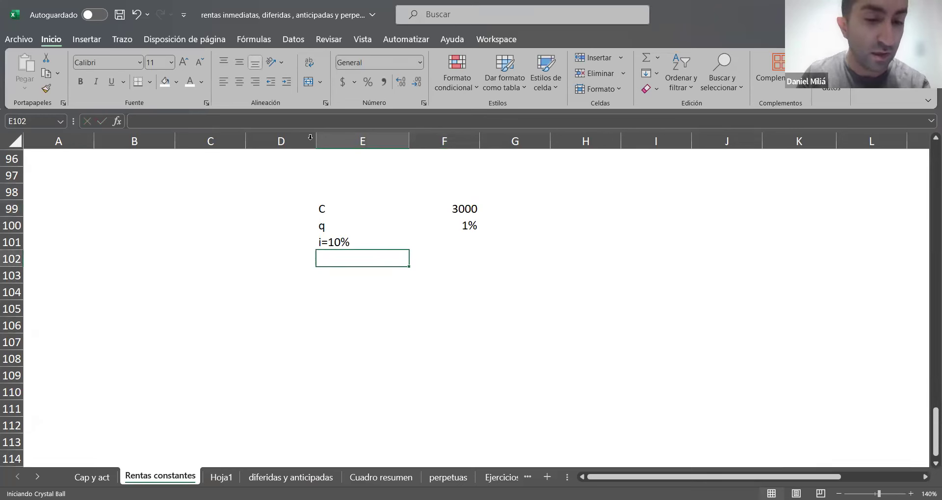
{"action": "key", "text": "Up"}
{"action": "key", "text": "Down"}
{"action": "type", "text": "n"}
{"action": "key", "text": "Tab"}
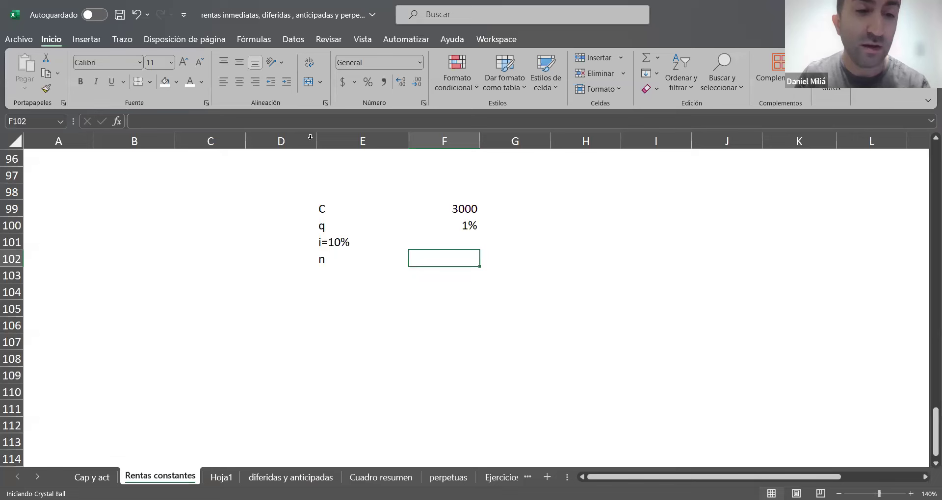
Shorten the label in E101 to i and enter the 10% rate in F101.
{"action": "key", "text": "Up"}
{"action": "key", "text": "Left"}
{"action": "key", "text": "BackSpace"}
{"action": "key", "text": "BackSpace"}
{"action": "key", "text": "BackSpace"}
{"action": "key", "text": "BackSpace"}
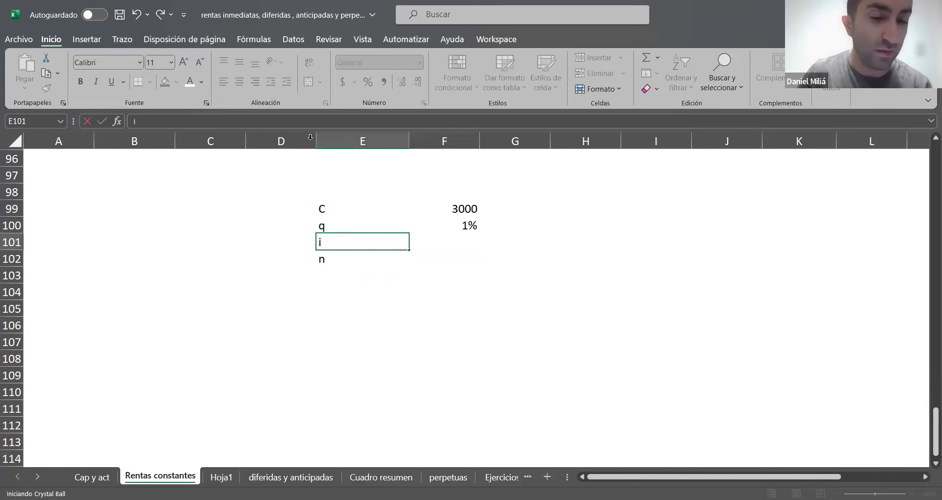
{"action": "key", "text": "Tab"}
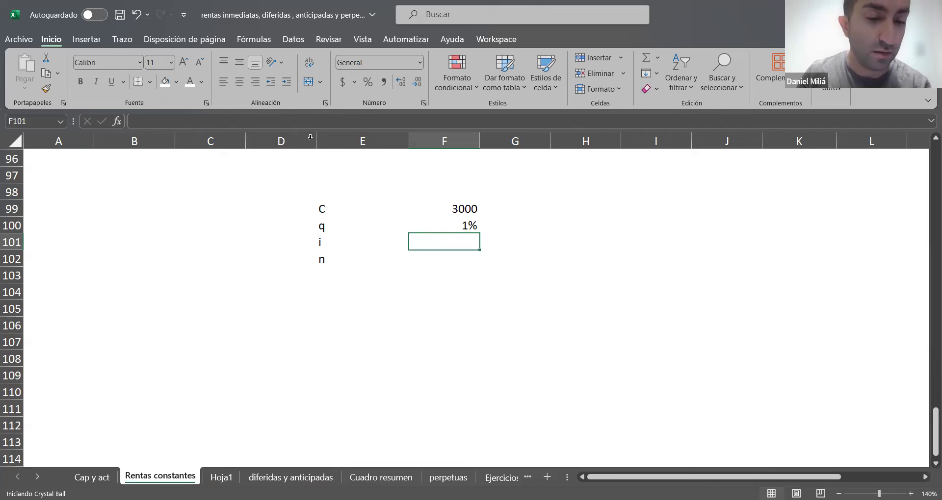
{"action": "key", "text": "Left"}
{"action": "key", "text": "Right"}
{"action": "type", "text": "1"}
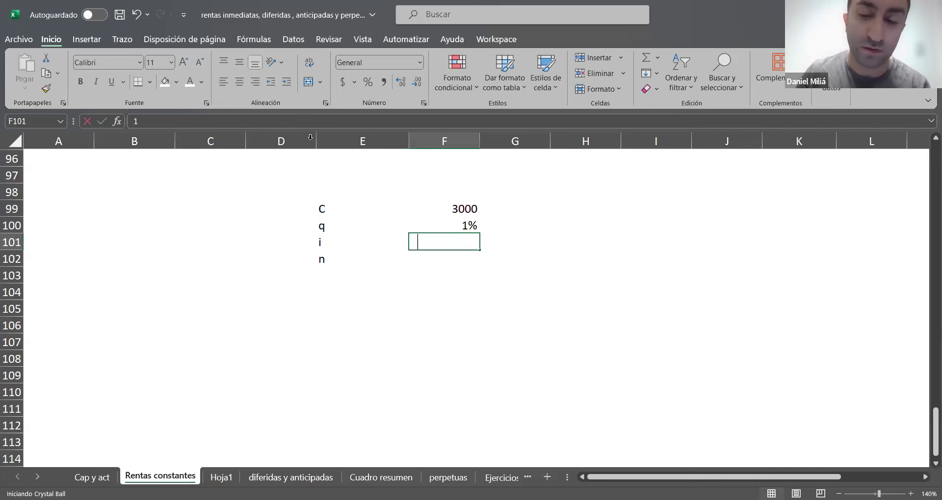
{"action": "type", "text": "0%"}
Note the rate type as tea in G101, beside the 10% rate.
{"action": "key", "text": "Tab"}
{"action": "type", "text": "trea"}
{"action": "key", "text": "BackSpace"}
{"action": "key", "text": "BackSpace"}
{"action": "key", "text": "BackSpace"}
{"action": "type", "text": "ea"}
{"action": "key", "text": "Down"}
Enter 60 for n in F102 with the unit meses in G102.
{"action": "key", "text": "Left"}
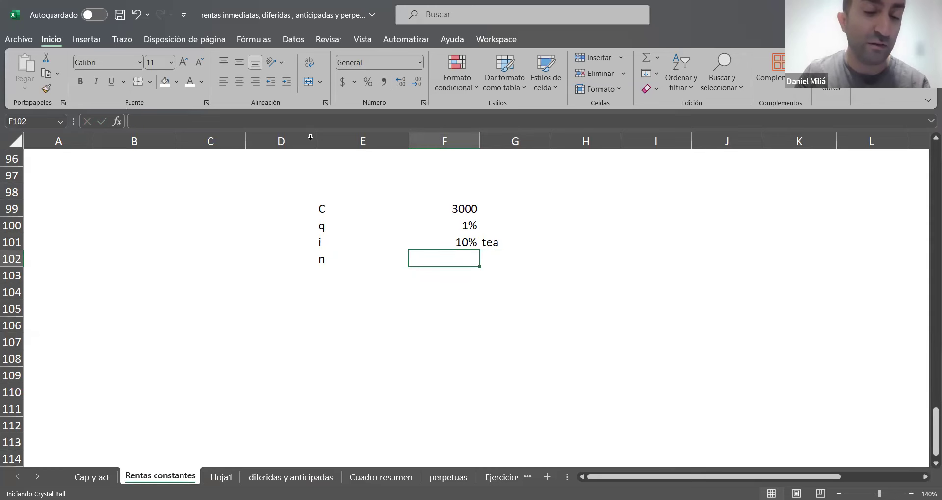
{"action": "type", "text": "60"}
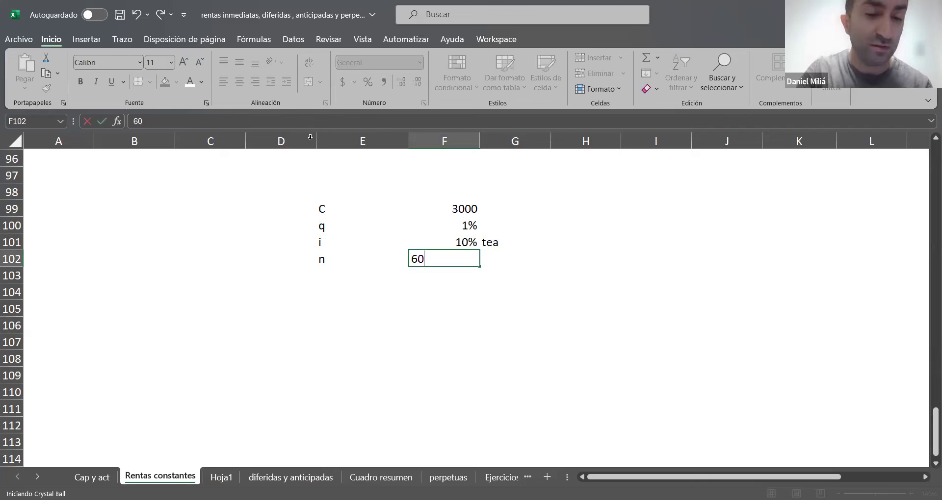
{"action": "key", "text": "Tab"}
{"action": "type", "text": "meses"}
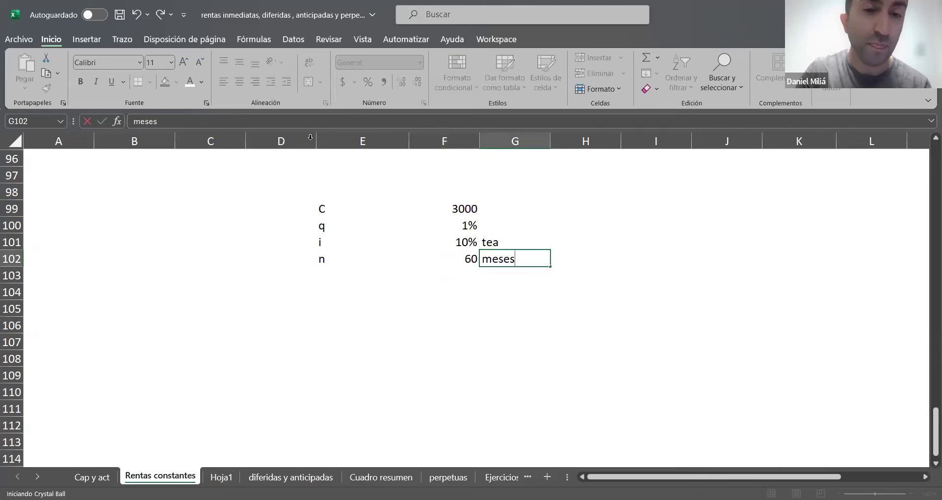
{"action": "key", "text": "Return"}
Write the start of the final-value expression, VF=Vn=3000* (1+i30), as text in E105.
{"action": "key", "text": "Down"}
{"action": "key", "text": "Down"}
{"action": "key", "text": "Left"}
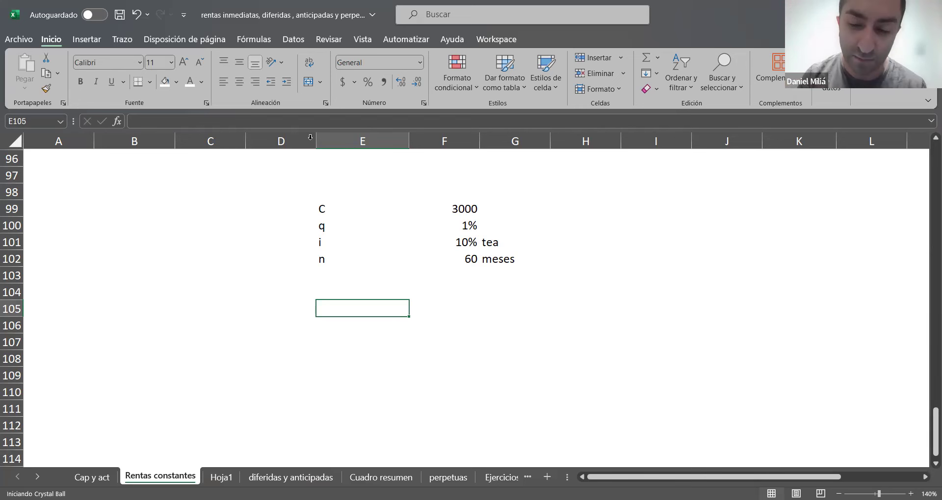
{"action": "type", "text": "-"}
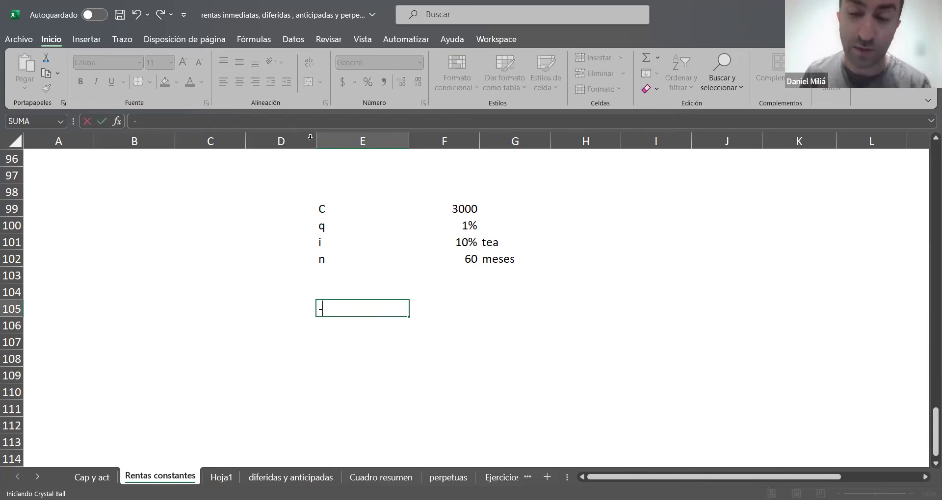
{"action": "key", "text": "BackSpace"}
{"action": "type", "text": "V="}
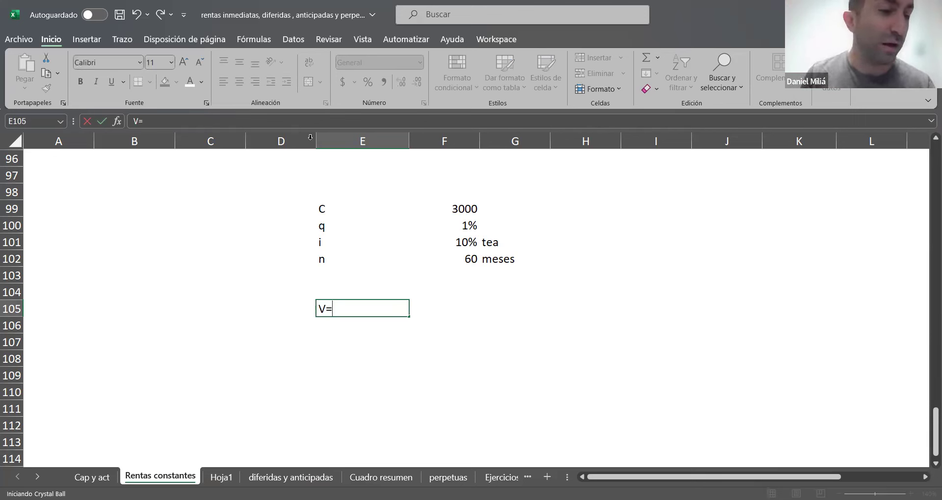
{"action": "key", "text": "BackSpace"}
{"action": "type", "text": "F="}
{"action": "type", "text": "8"}
{"action": "key", "text": "BackSpace"}
{"action": "type", "text": "Vn="}
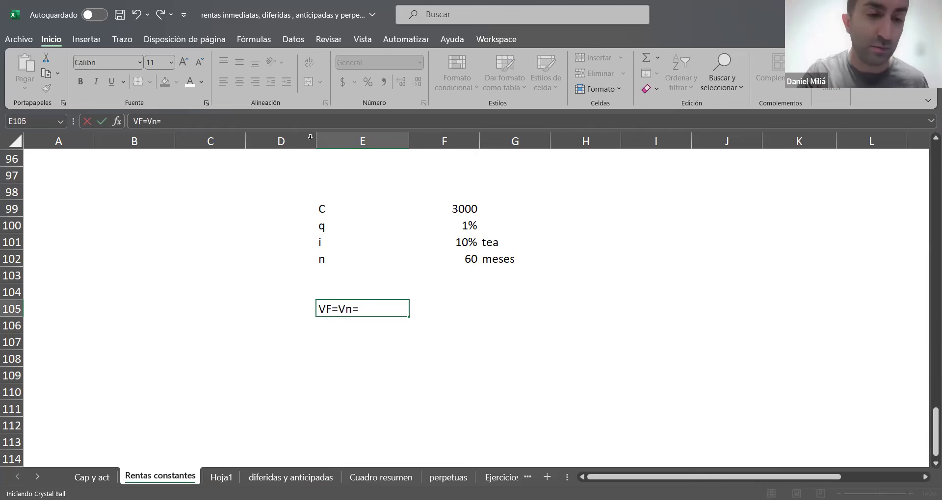
{"action": "type", "text": "300"}
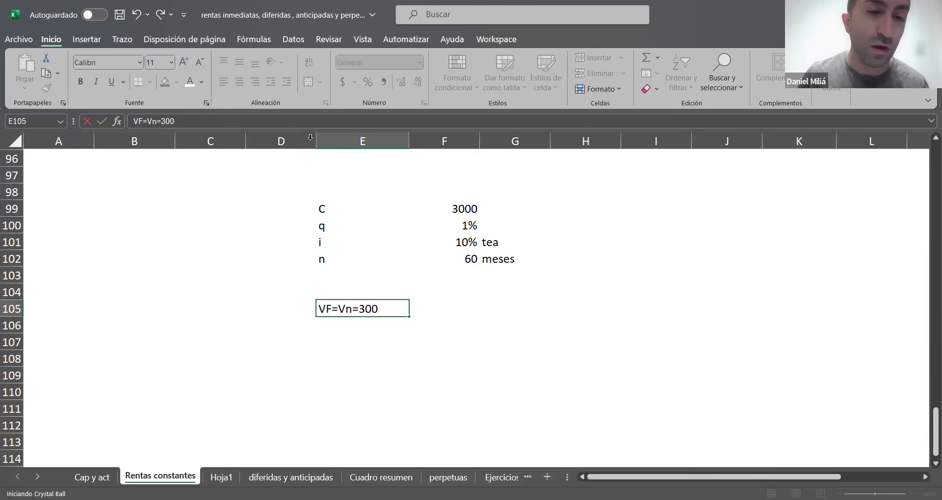
{"action": "type", "text": "0* "}
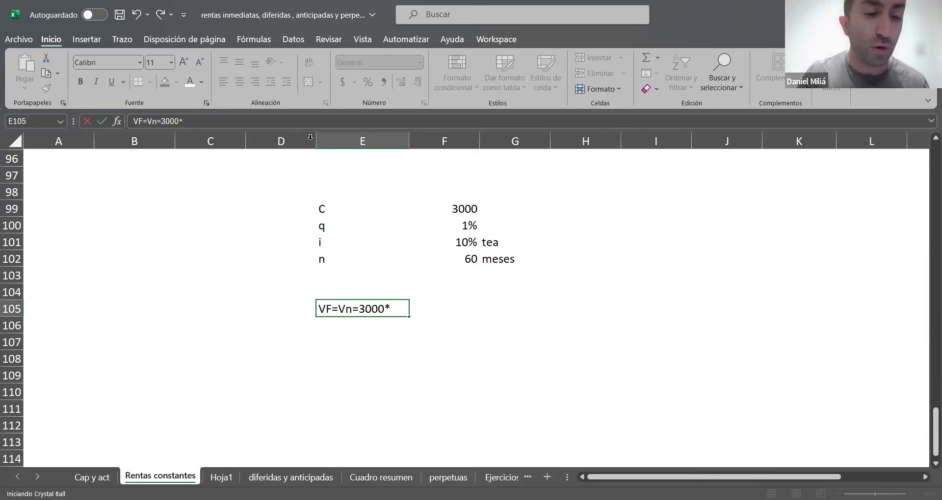
{"action": "type", "text": "(1+"}
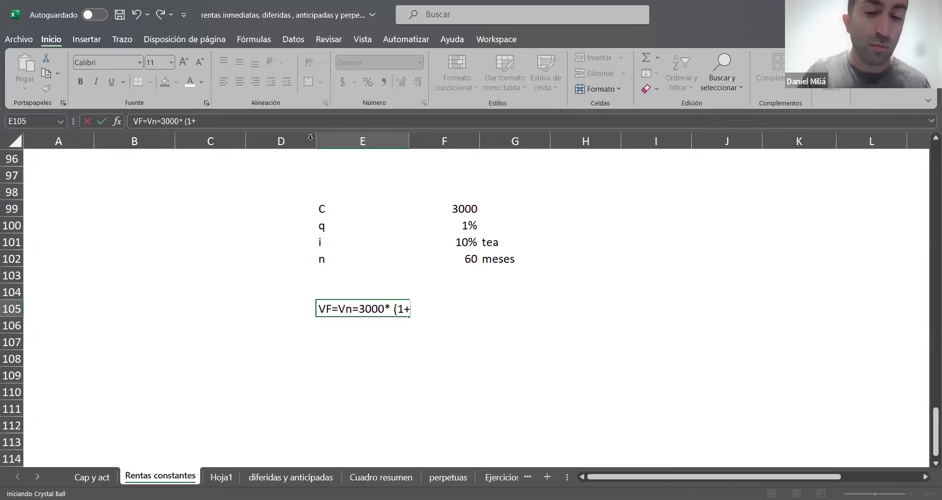
{"action": "type", "text": "i30)"}
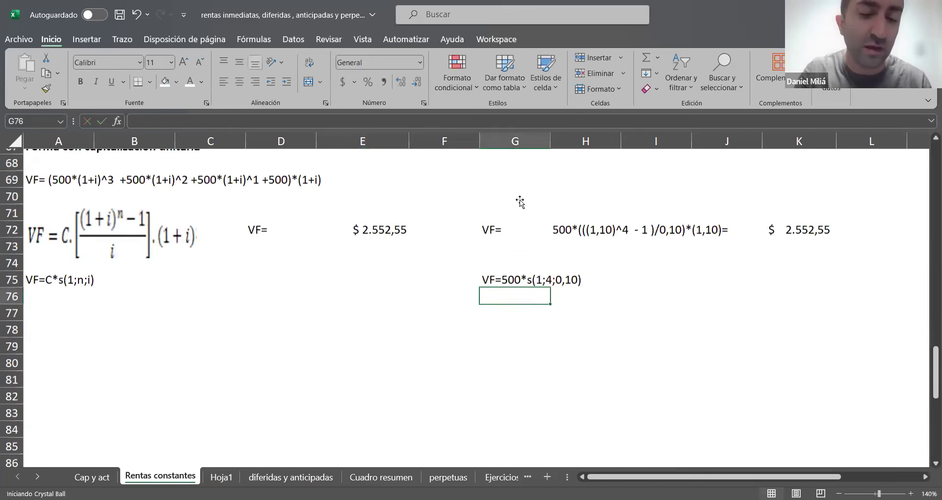
Note the frequency of the 3000 payment C as mensual in G99.
{"action": "type", "text": "mensuak"}
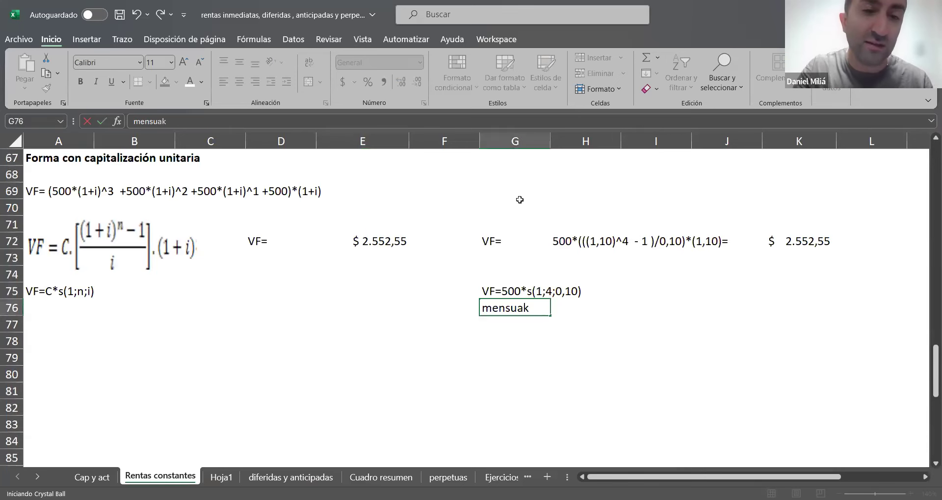
{"action": "key", "text": "Escape"}
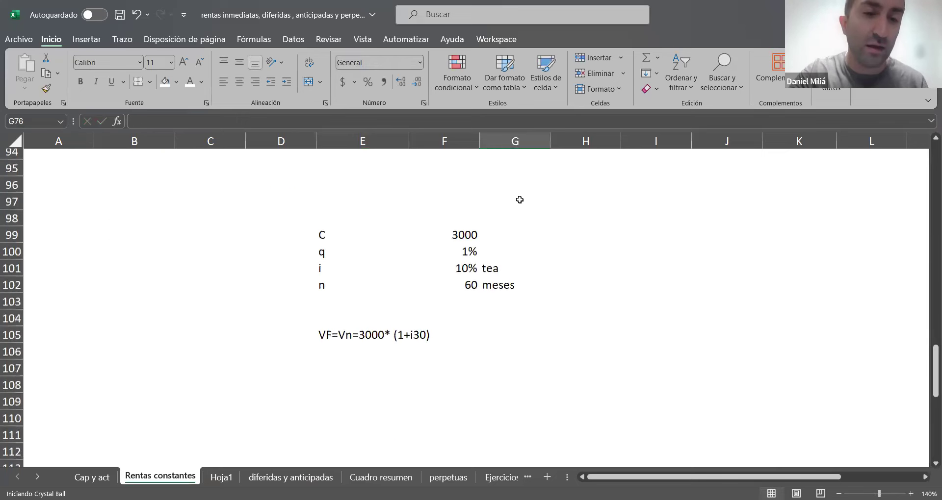
{"action": "scroll", "coordinate": [519, 199], "scroll_direction": "up", "scroll_amount": 1}
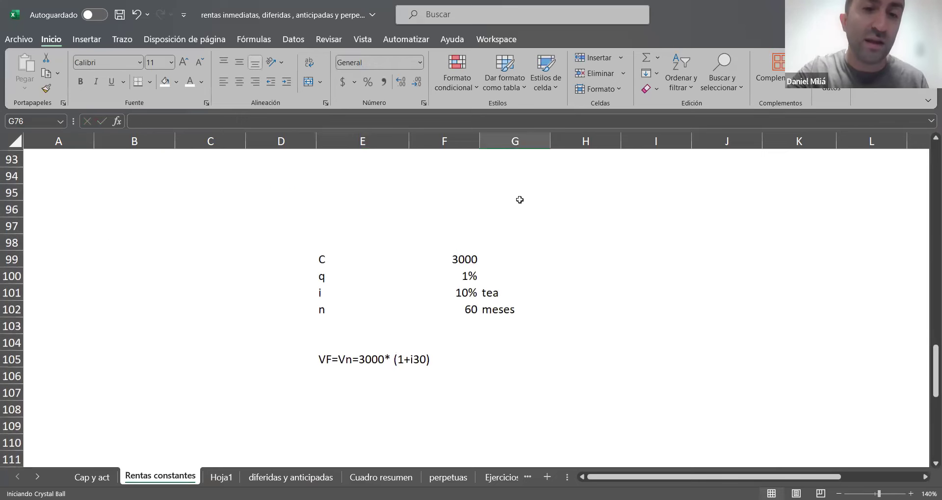
{"action": "left_click", "coordinate": [514, 258]}
{"action": "type", "text": "men"}
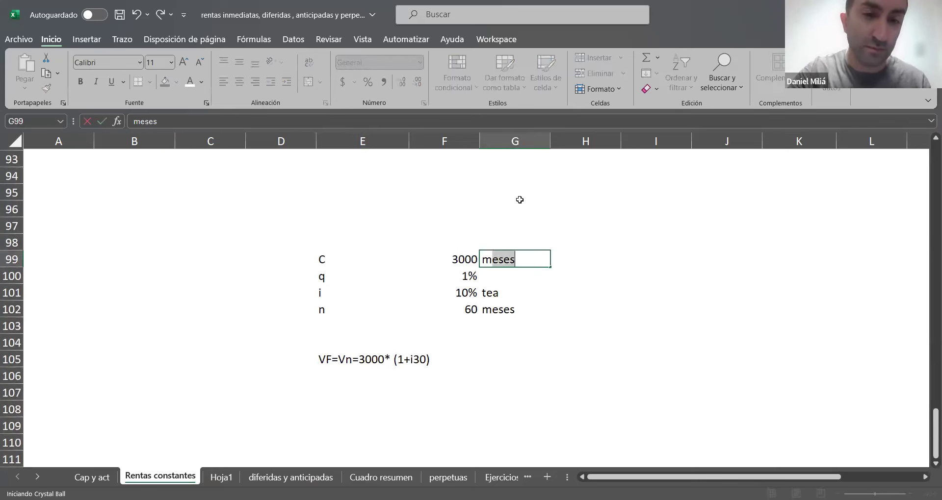
{"action": "key", "text": "BackSpace"}
{"action": "key", "text": "BackSpace"}
{"action": "type", "text": "ensual"}
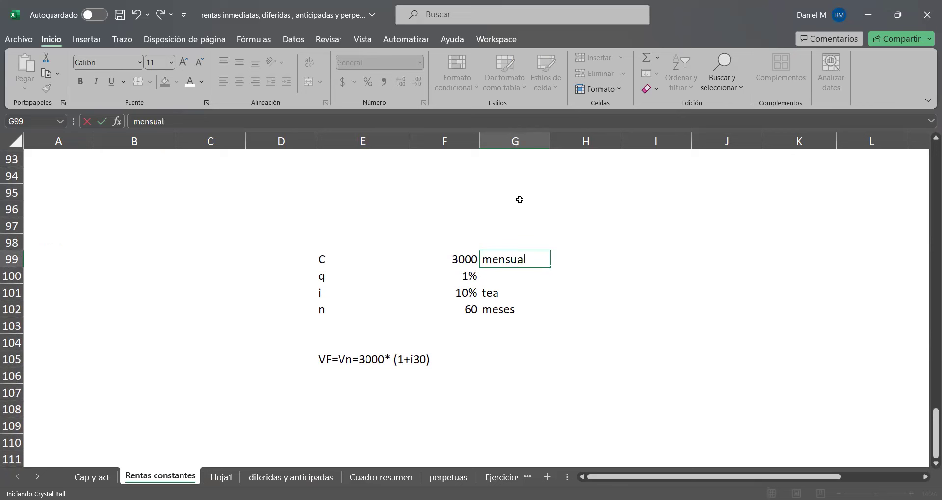
{"action": "key", "text": "Return"}
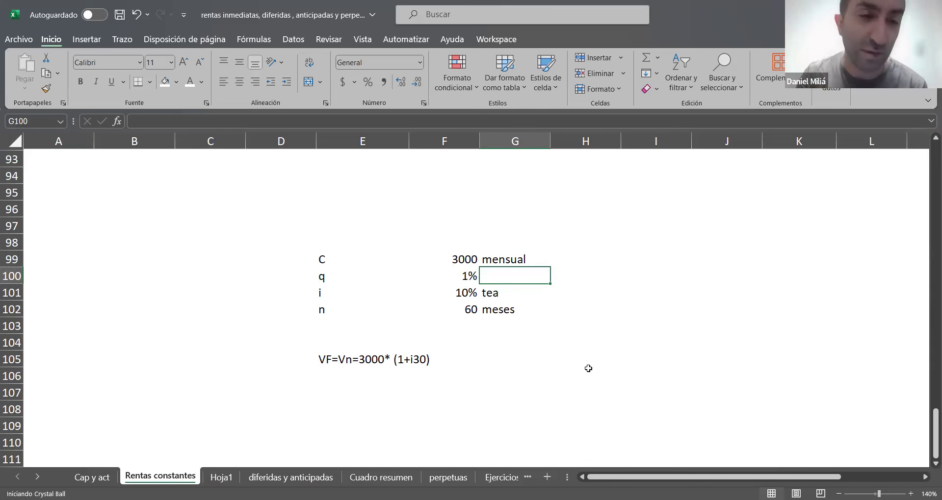
Write the term 5 años in C102, to the left of the n row.
{"action": "left_click", "coordinate": [240, 307]}
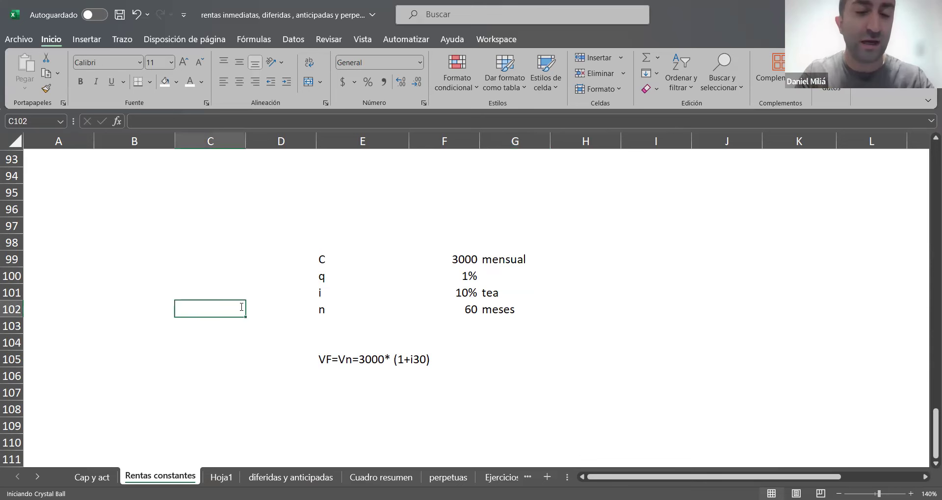
{"action": "type", "text": "5 años"}
{"action": "key", "text": "Up"}
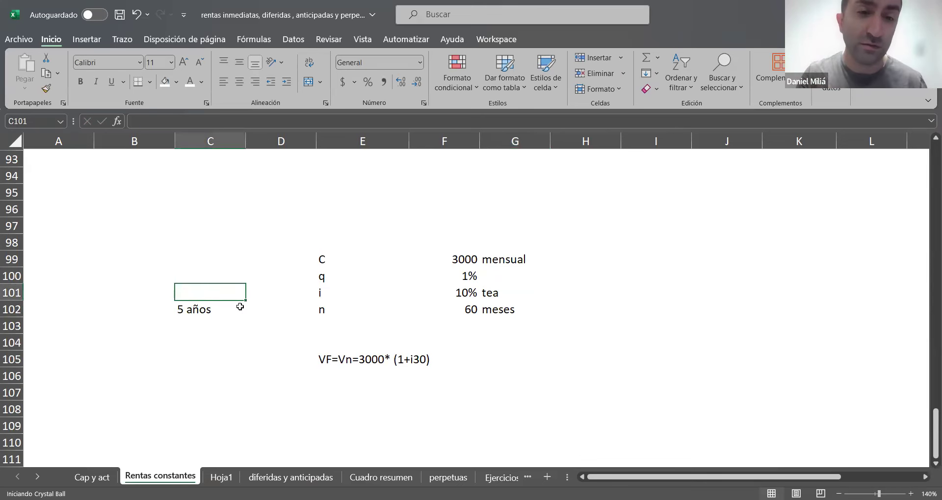
Note the frequency of the 1% growth q as mensual in G100.
{"action": "key", "text": "Right"}
{"action": "key", "text": "Right"}
{"action": "key", "text": "Right"}
{"action": "key", "text": "Left"}
{"action": "key", "text": "Left"}
{"action": "key", "text": "Up"}
{"action": "key", "text": "Right"}
{"action": "key", "text": "Right"}
{"action": "key", "text": "Right"}
{"action": "type", "text": "mensua"}
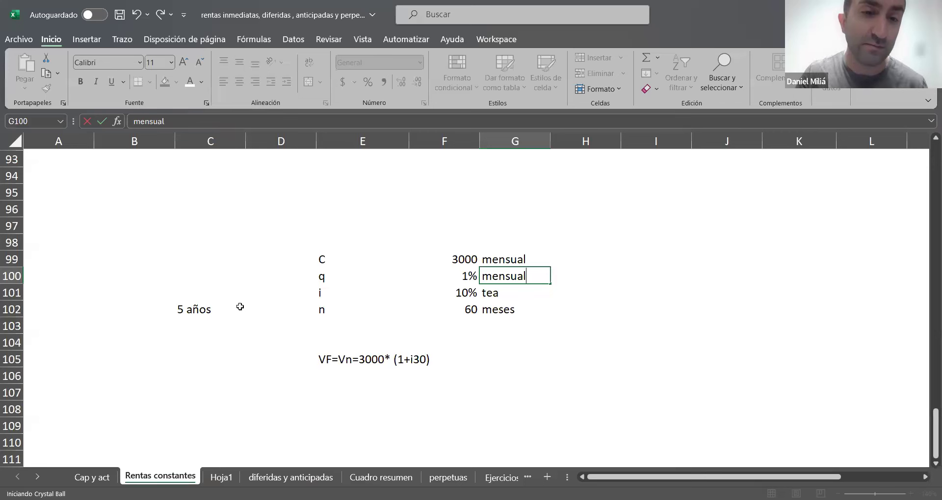
{"action": "key", "text": "Up"}
{"action": "key", "text": "Left"}
{"action": "key", "text": "Left"}
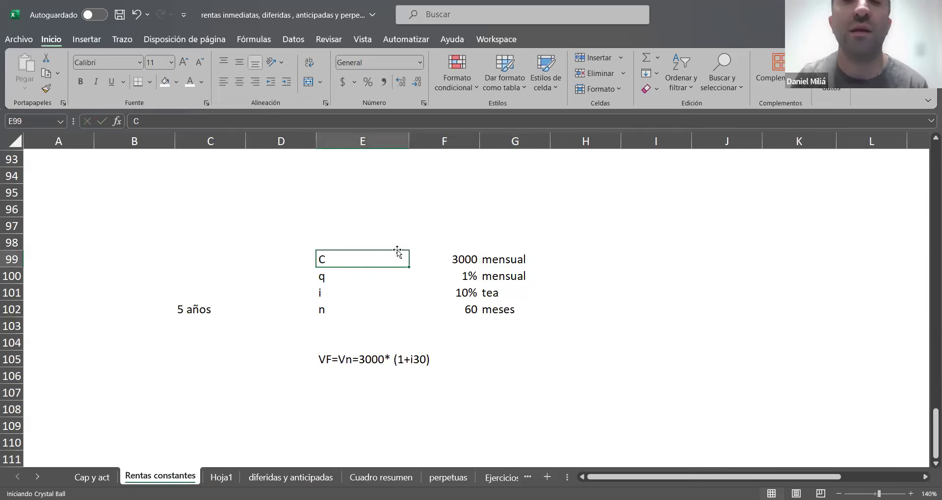
{"action": "left_click_drag", "start_coordinate": [339, 257], "coordinate": [503, 258]}
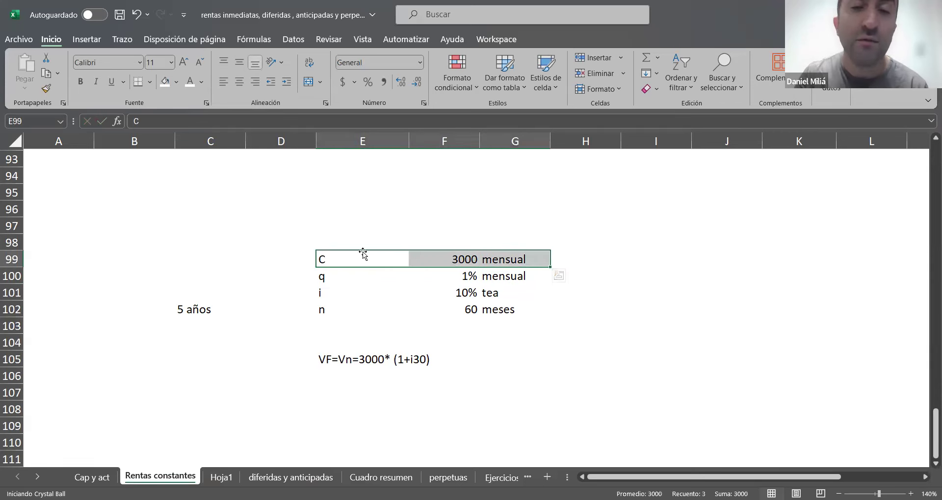
{"action": "left_click_drag", "start_coordinate": [324, 275], "coordinate": [521, 276]}
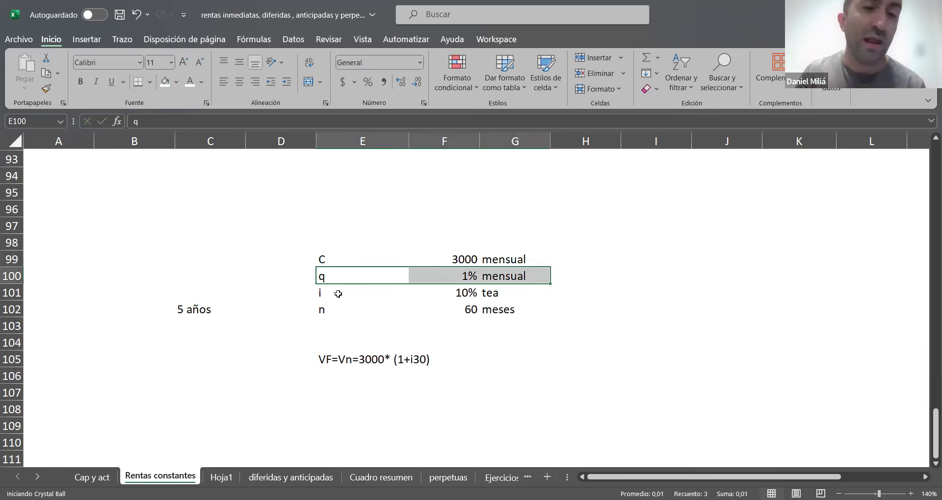
{"action": "left_click_drag", "start_coordinate": [326, 297], "coordinate": [501, 294]}
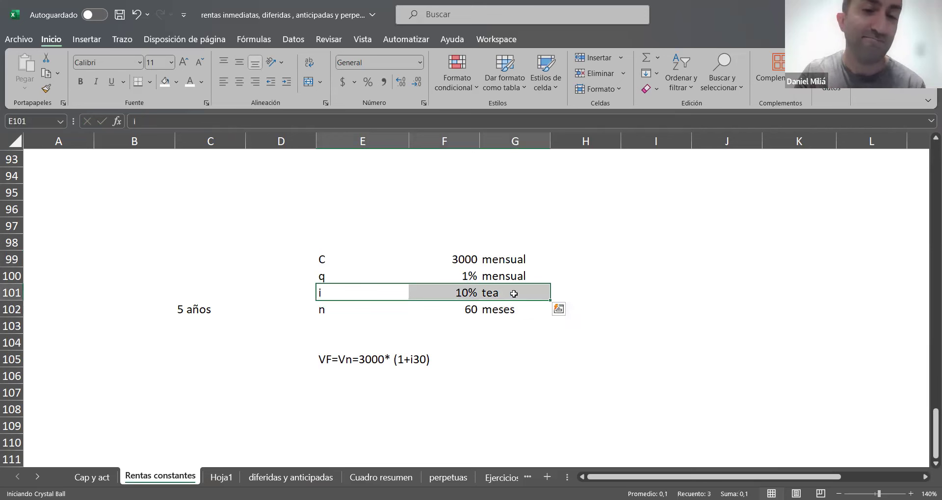
Enter the label i30= in H101, beside the tea rate.
{"action": "left_click", "coordinate": [573, 296]}
{"action": "type", "text": "i30="}
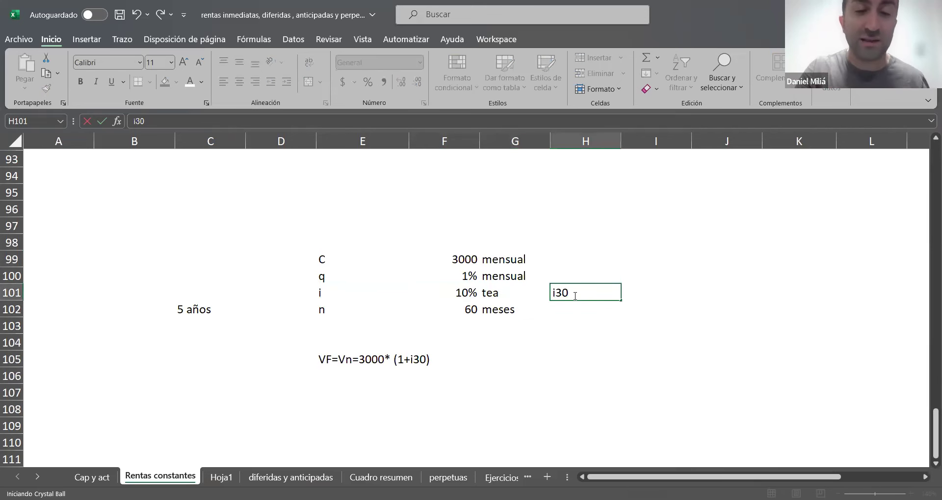
{"action": "key", "text": "Tab"}
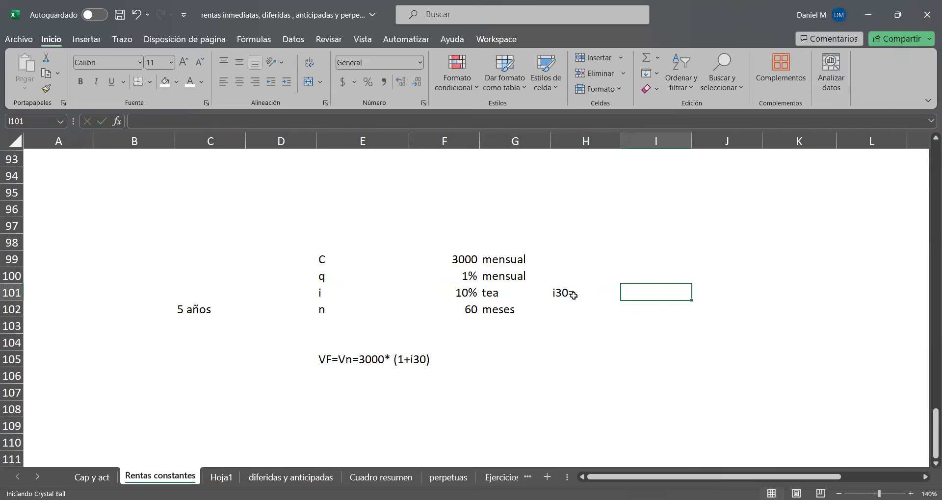
{"action": "key", "text": "Left"}
{"action": "key", "text": "Left"}
{"action": "key", "text": "Down"}
{"action": "key", "text": "Left"}
{"action": "key", "text": "Left"}
{"action": "key", "text": "Left"}
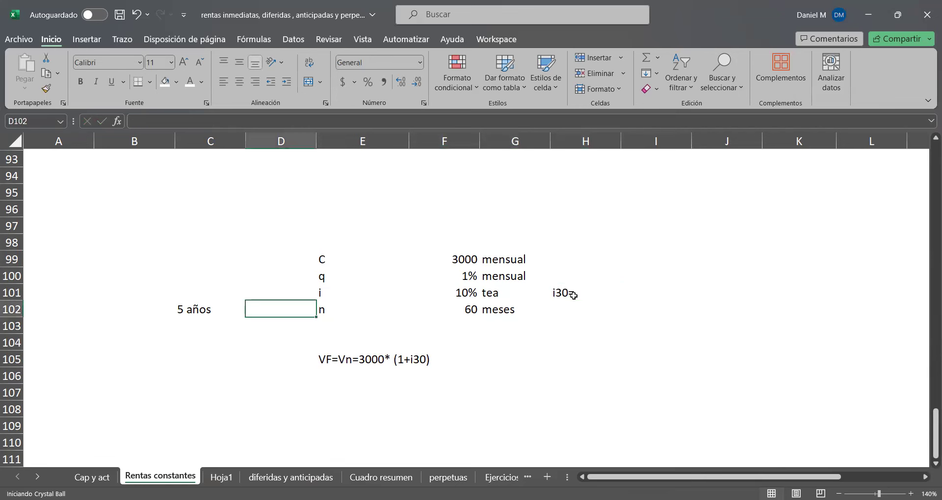
{"action": "key", "text": "Left"}
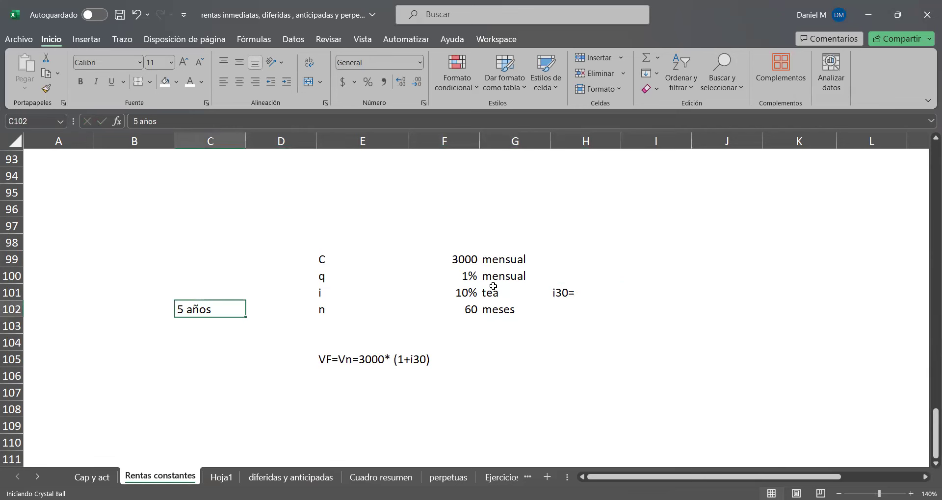
Complete the rate-conversion text in H101 as i30=(1,10)^(30/365).
{"action": "left_click", "coordinate": [609, 291]}
{"action": "double_click", "coordinate": [608, 290]}
{"action": "type", "text": "(1,10)^(30/365)"}
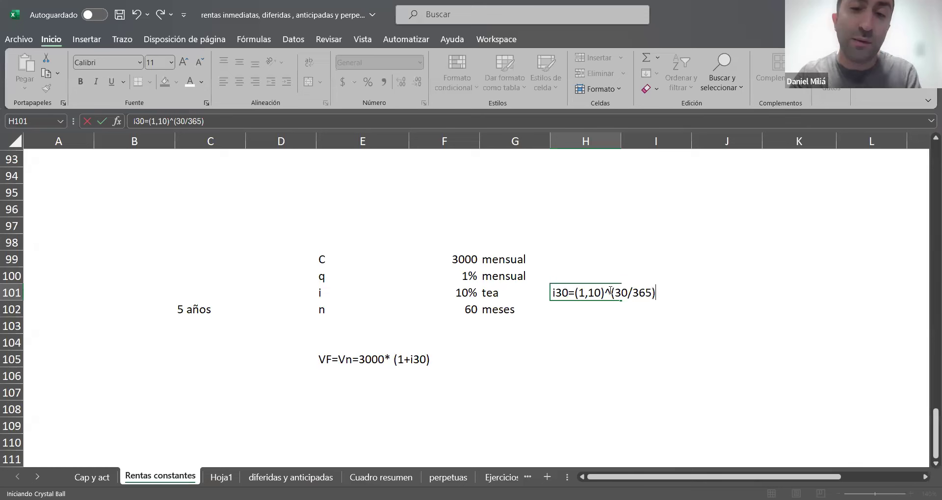
{"action": "key", "text": "Return"}
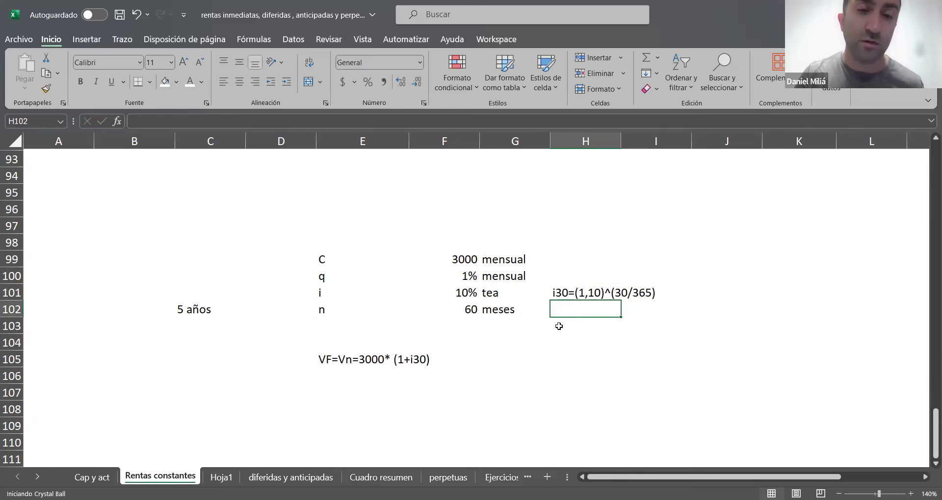
{"action": "type", "text": "i30="}
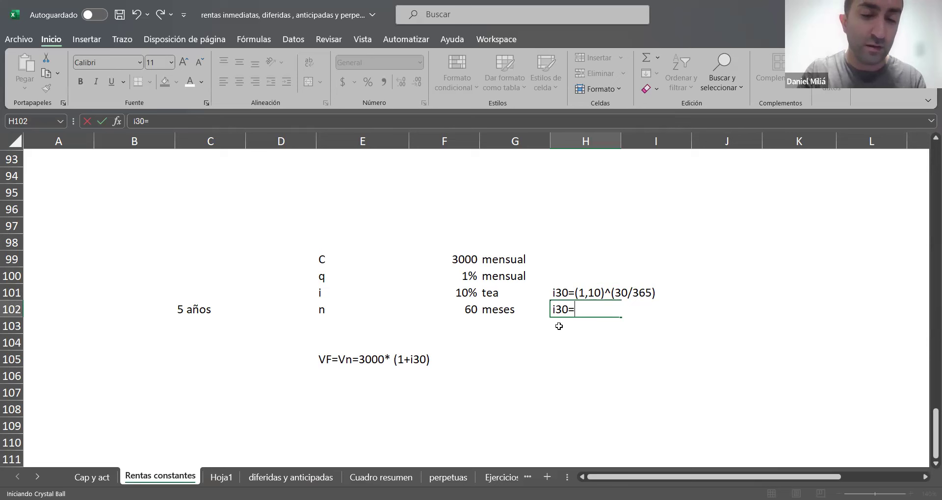
{"action": "type", "text": "0,"}
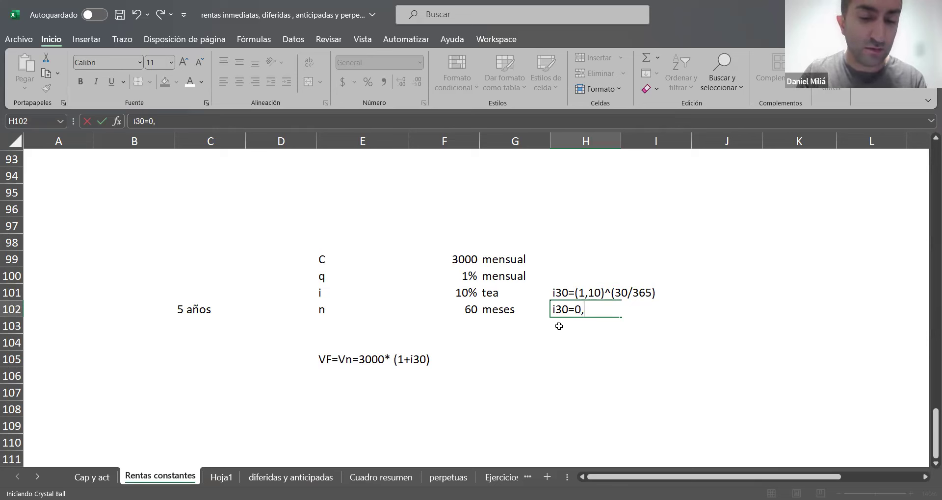
{"action": "key", "text": "BackSpace"}
{"action": "key", "text": "BackSpace"}
{"action": "key", "text": "BackSpace"}
{"action": "key", "text": "BackSpace"}
{"action": "key", "text": "BackSpace"}
{"action": "key", "text": "BackSpace"}
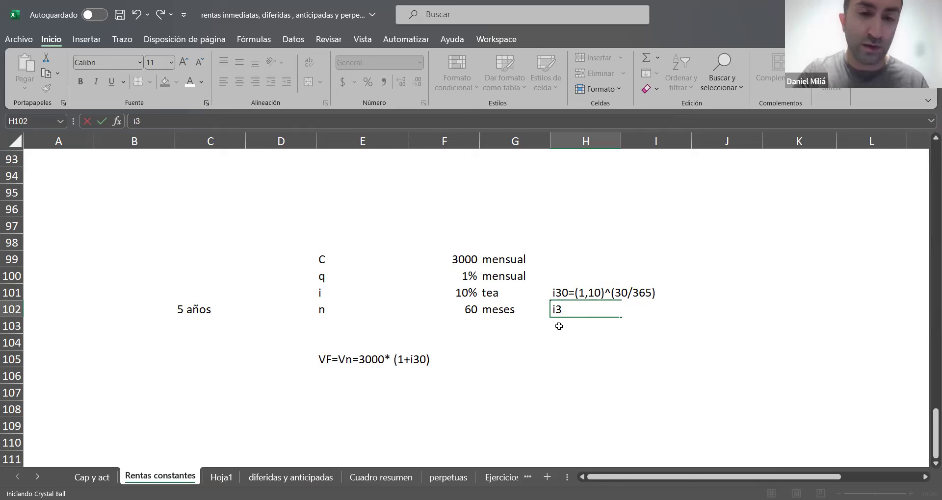
Calculate the equivalent 30-day rate in H102 with the formula +1,1^(30/365)-1.
{"action": "type", "text": "+1,1"}
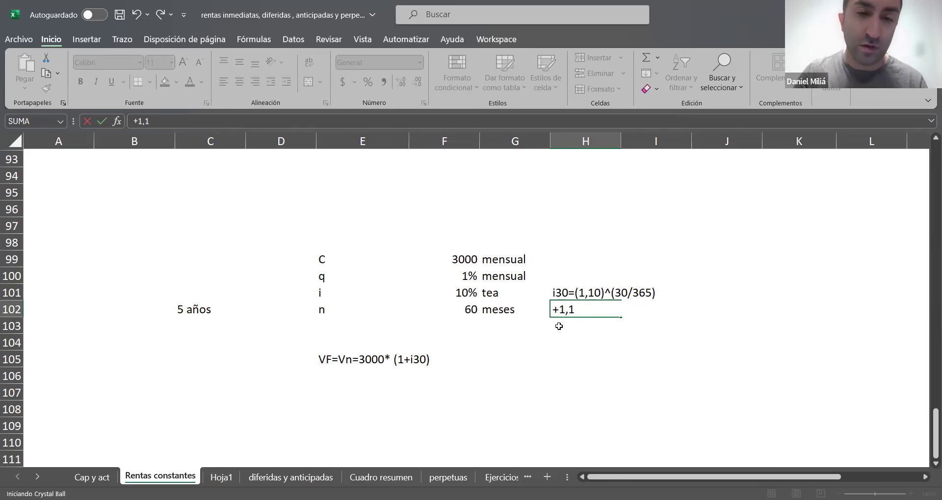
{"action": "type", "text": "^("}
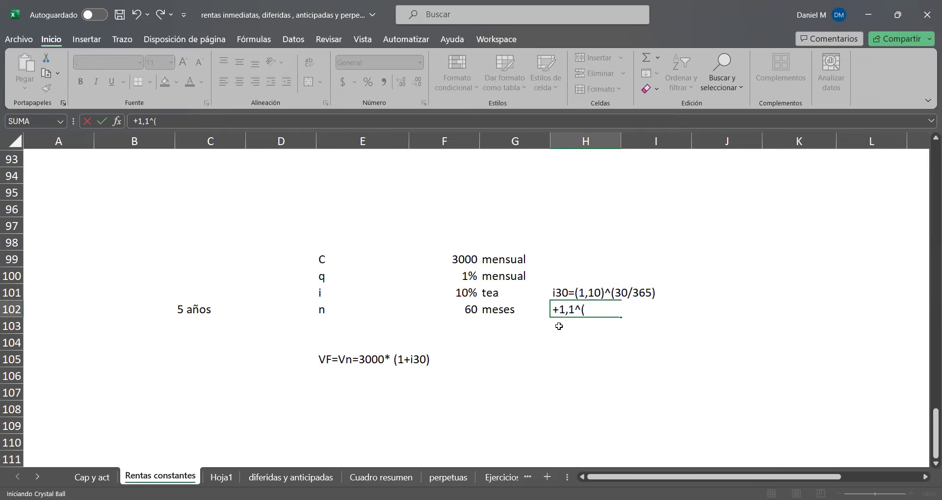
{"action": "type", "text": "30/365)"}
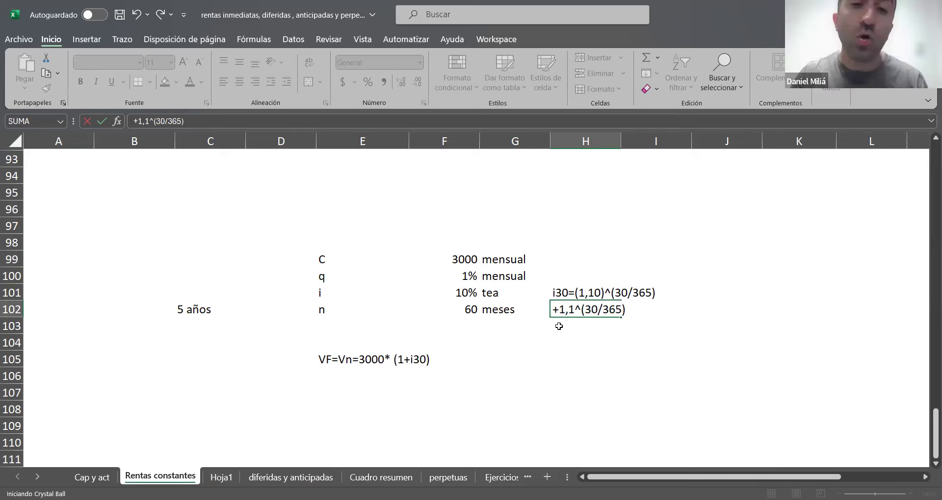
{"action": "key", "text": "Return"}
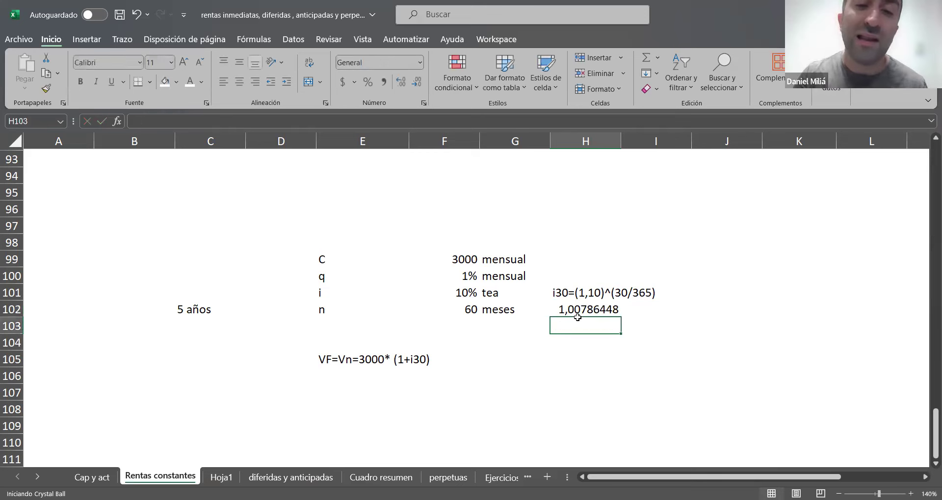
{"action": "double_click", "coordinate": [580, 310]}
{"action": "type", "text": "-1"}
{"action": "key", "text": "Return"}
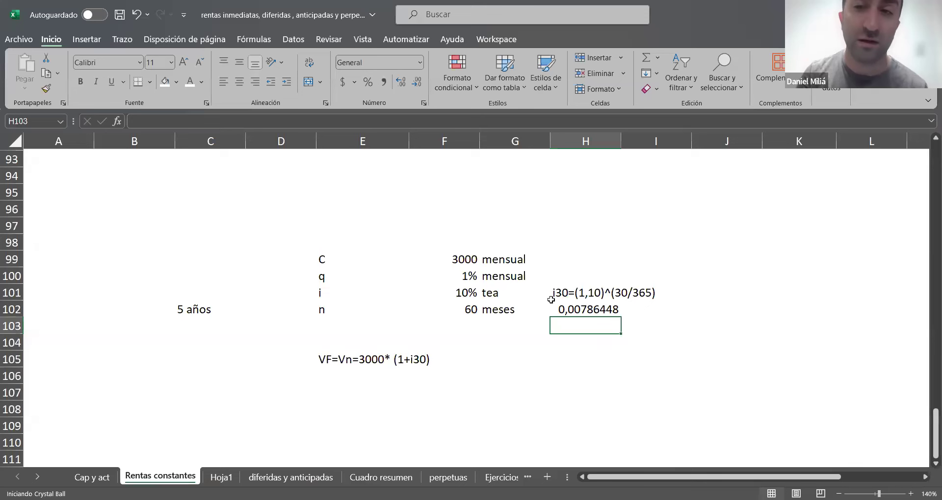
Replace i30 in the final-value expression in E105 with 0,00786448, giving (1+0,00786448).
{"action": "left_click", "coordinate": [338, 357]}
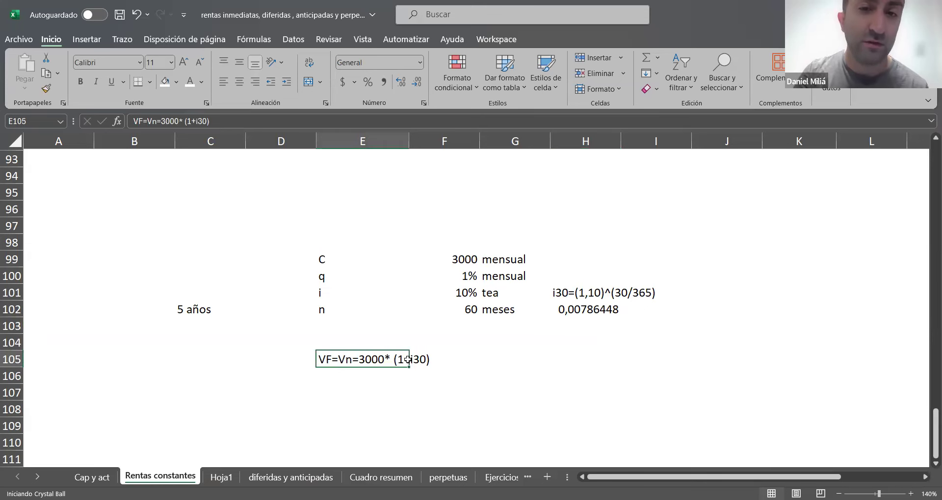
{"action": "double_click", "coordinate": [409, 361]}
{"action": "left_click_drag", "start_coordinate": [409, 358], "coordinate": [450, 359]}
{"action": "key", "text": "BackSpace"}
{"action": "key", "text": "BackSpace"}
{"action": "type", "text": "+0,0078"}
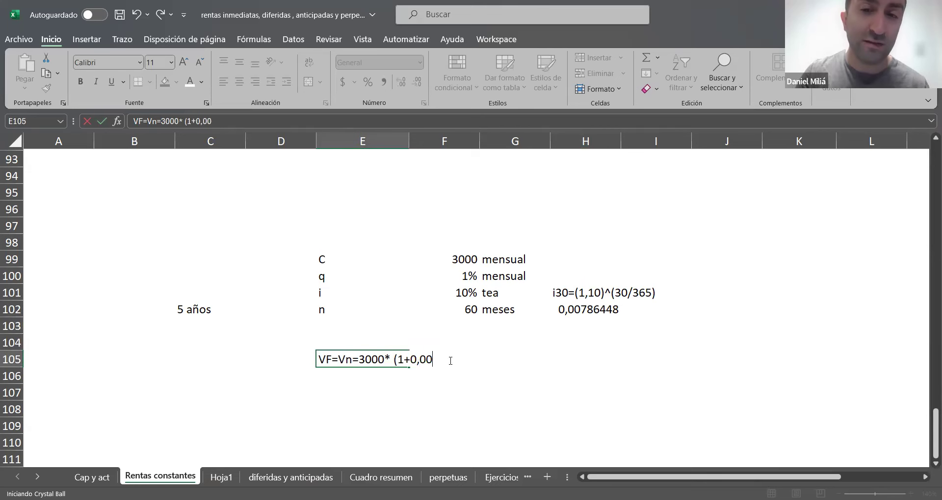
{"action": "key", "text": "BackSpace"}
{"action": "type", "text": "86"}
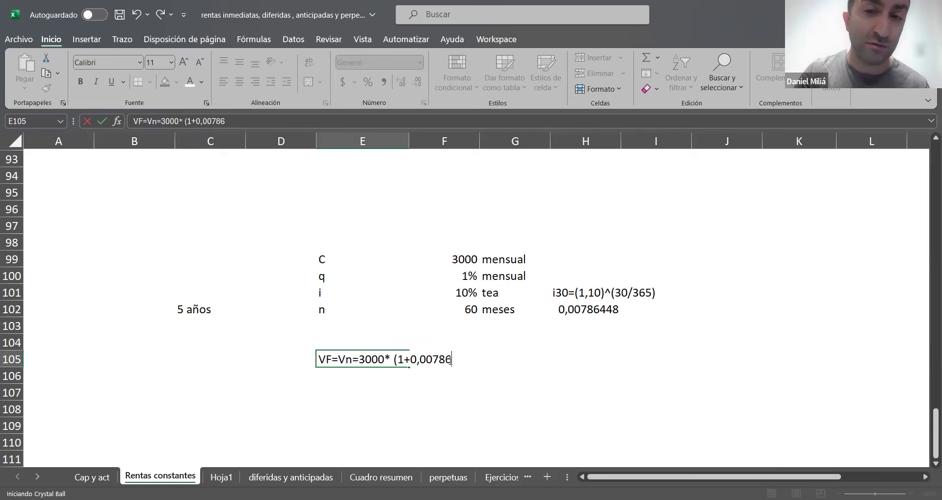
{"action": "type", "text": "448)"}
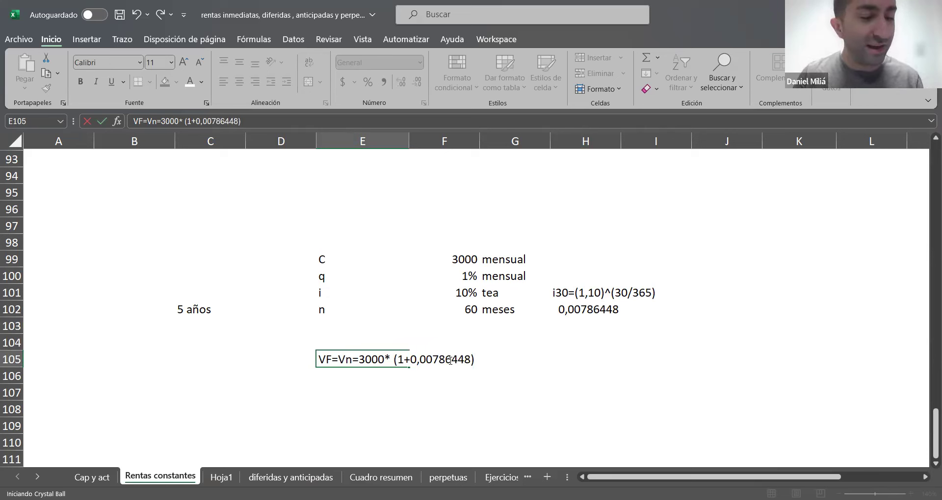
Complete the numerator of the final-value expression in E105 by appending ^60 - 1,01^60 after (1+0,00786448).
{"action": "type", "text": "^60"}
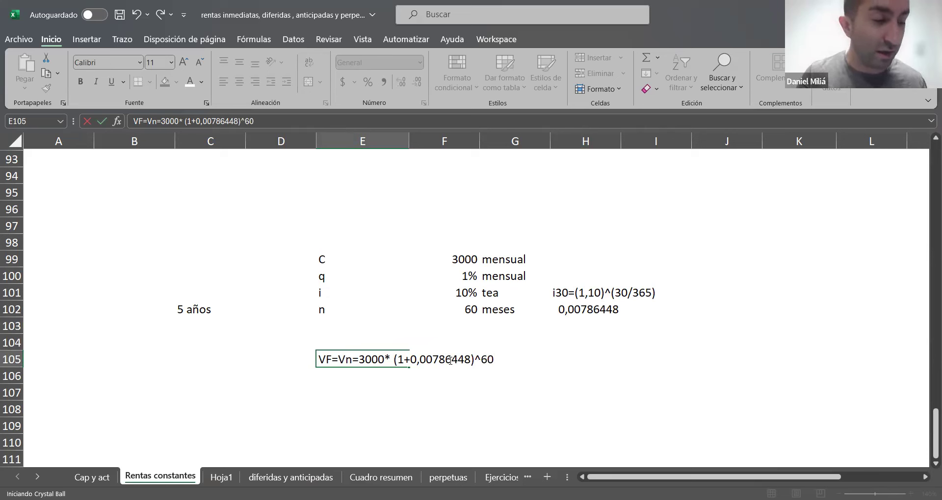
{"action": "type", "text": " -"}
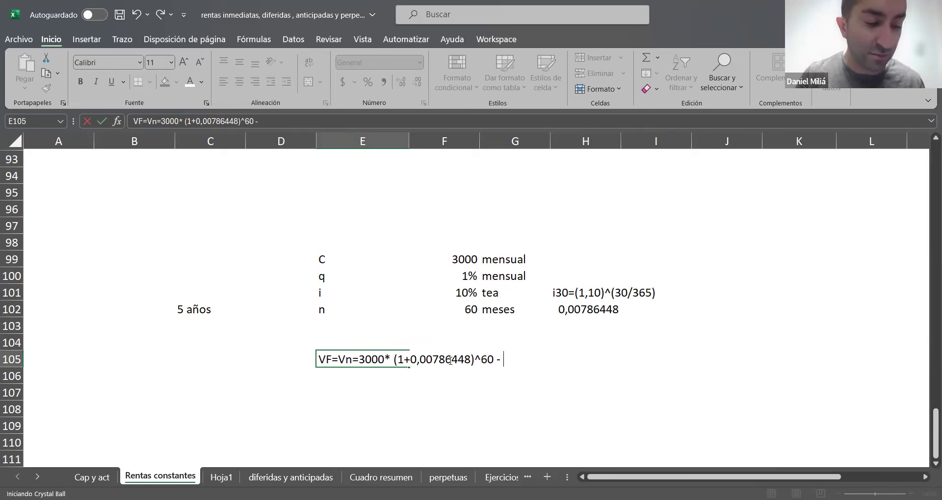
{"action": "type", "text": " 1,01"}
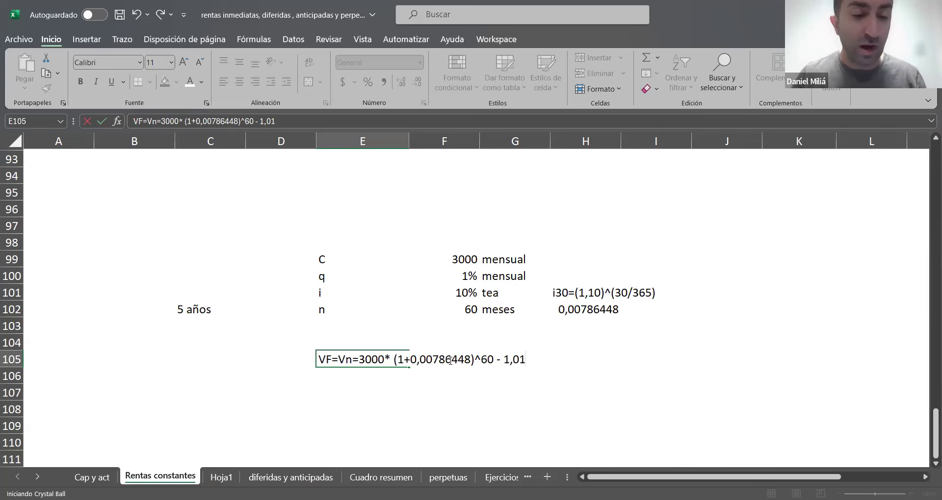
{"action": "type", "text": "+^"}
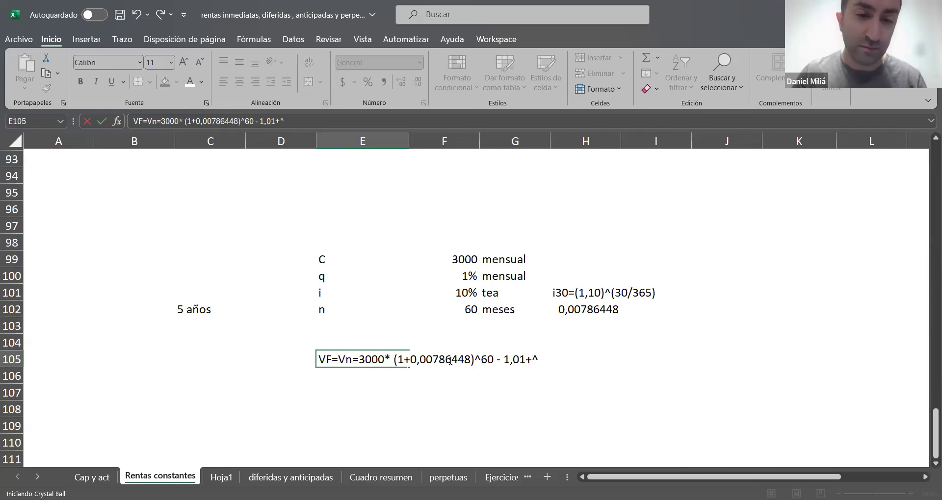
{"action": "key", "text": "BackSpace"}
{"action": "key", "text": "BackSpace"}
{"action": "type", "text": "^60"}
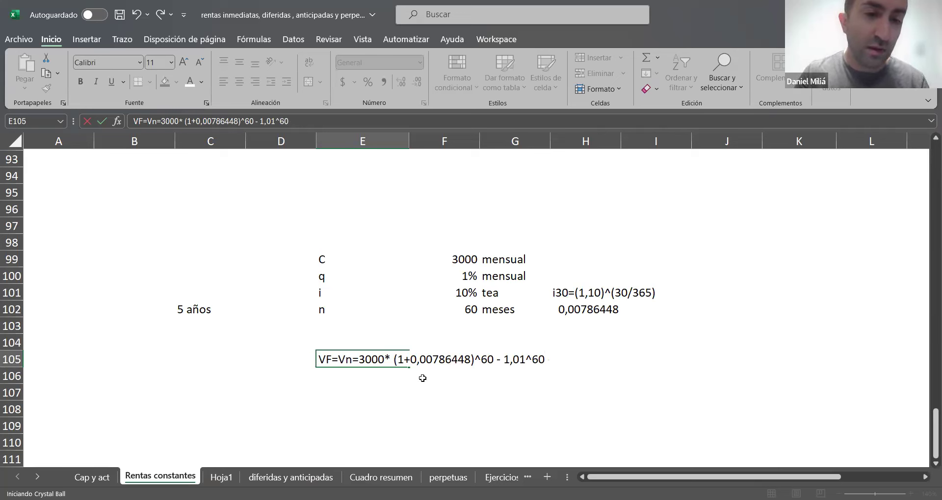
Add a dashed fraction line in F106 and write the denominator (1,00786448) - 1,01 beneath it in F107.
{"action": "left_click", "coordinate": [414, 374]}
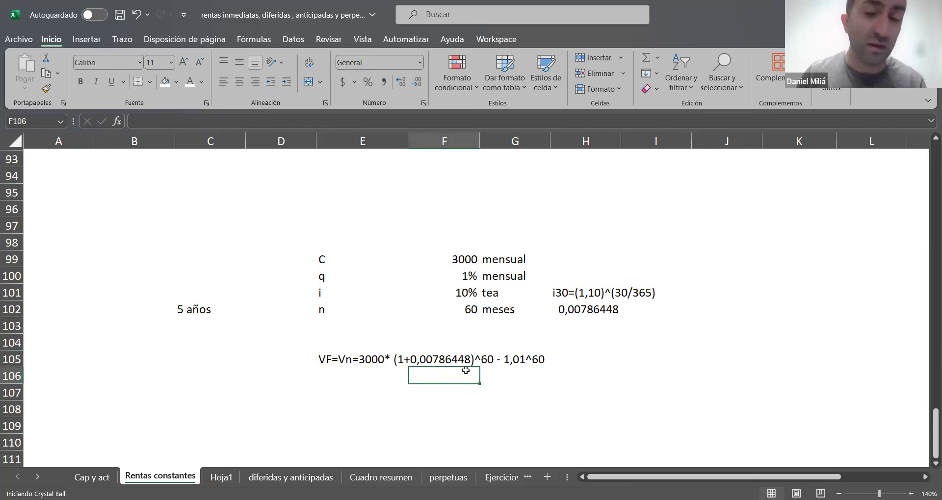
{"action": "type", "text": "-----------------"}
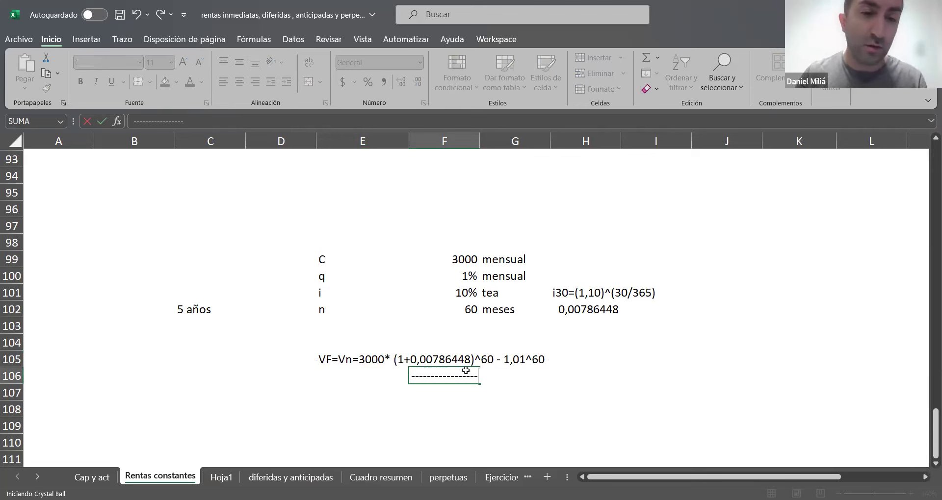
{"action": "key", "text": "Return"}
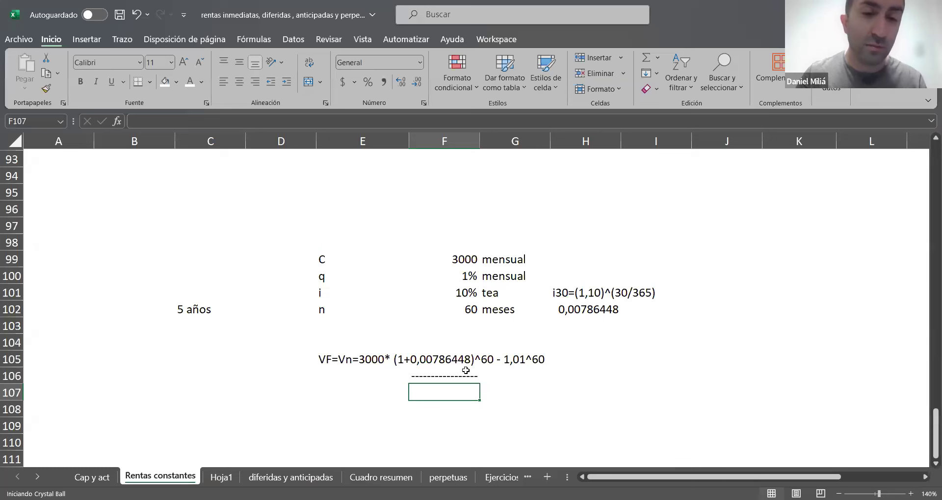
{"action": "type", "text": "(1,"}
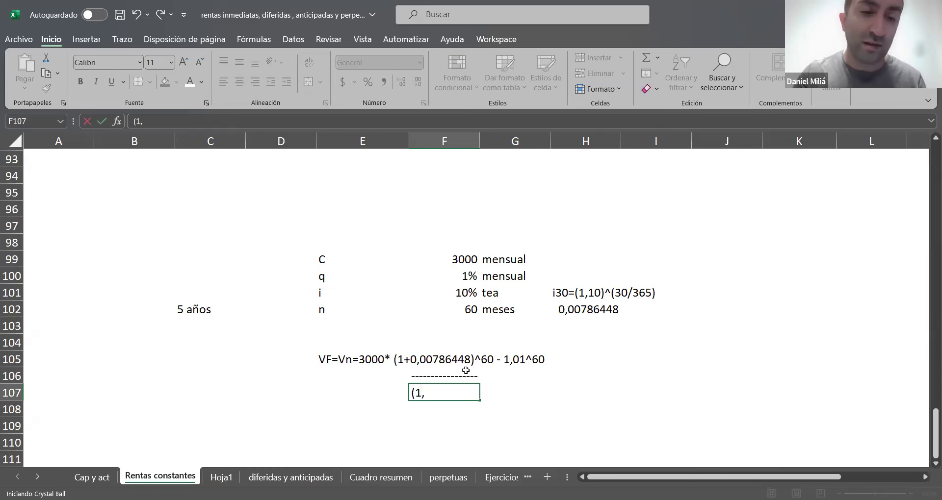
{"action": "type", "text": "00786448"}
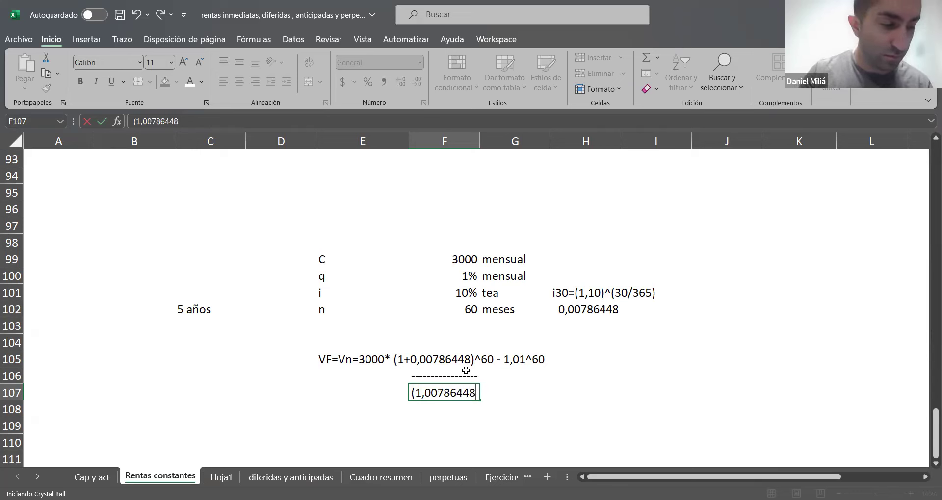
{"action": "type", "text": ")"}
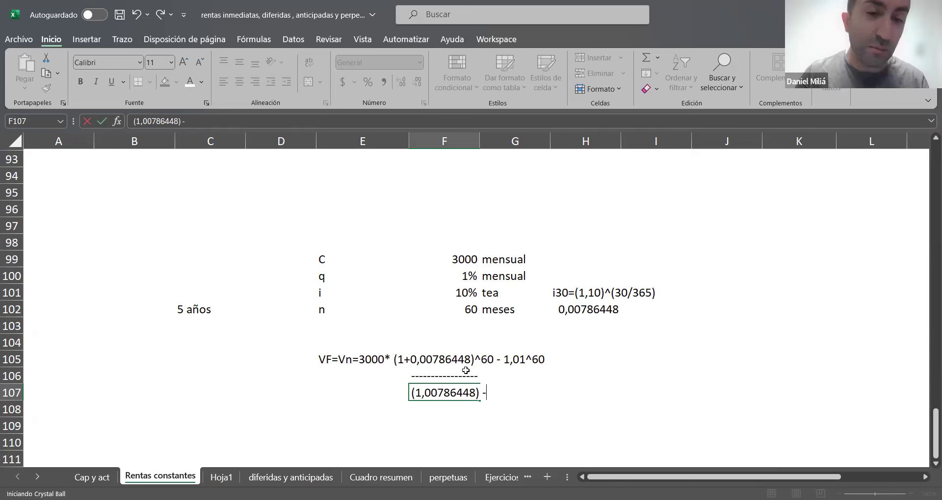
{"action": "type", "text": "- 1"}
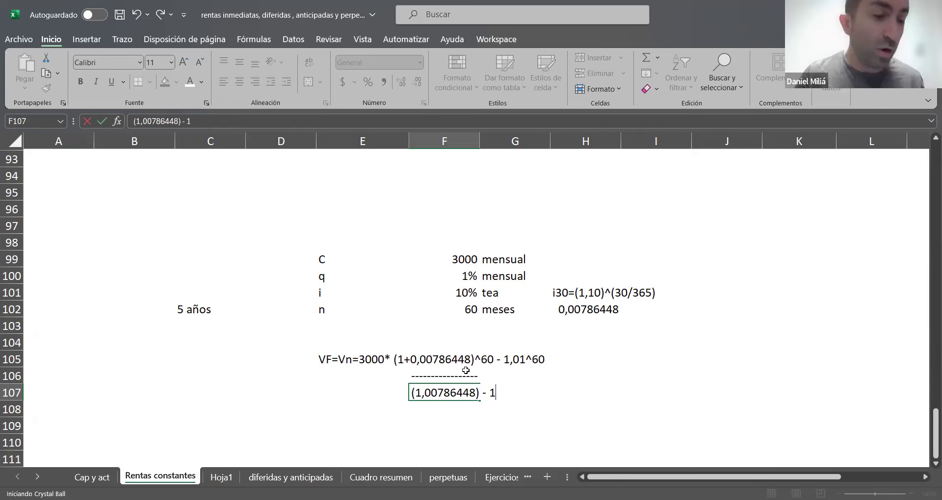
{"action": "type", "text": ",01"}
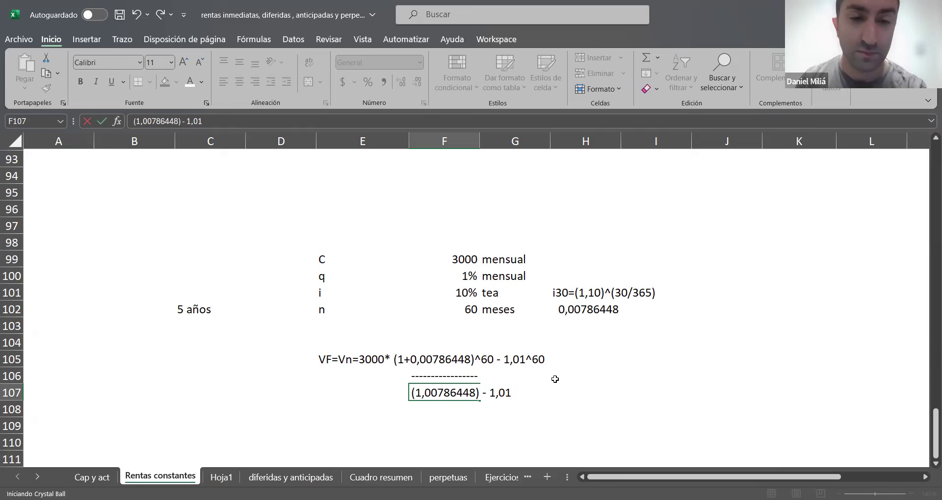
{"action": "left_click_drag", "start_coordinate": [305, 345], "coordinate": [575, 407]}
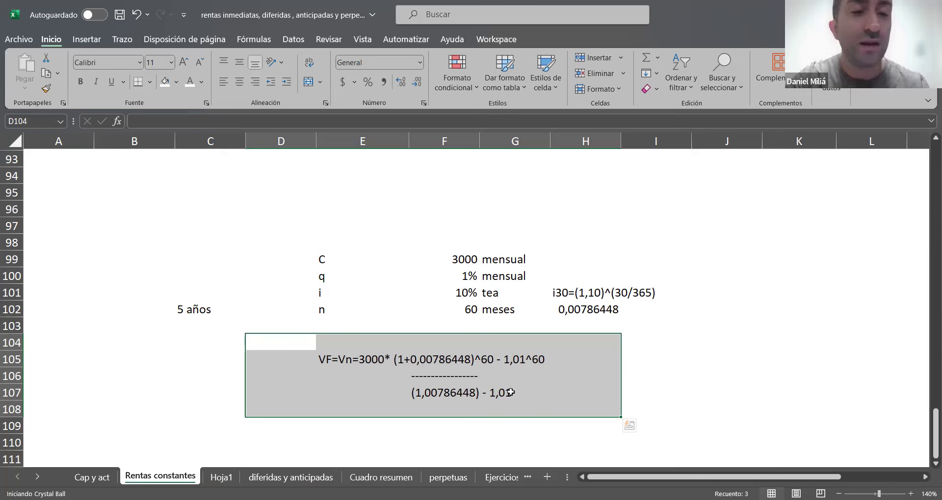
Go back through the constant-annuity formulas to Valor actual vencido and examine its 500 payments and the VA=? position.
{"action": "scroll", "coordinate": [511, 392], "scroll_direction": "up", "scroll_amount": 15}
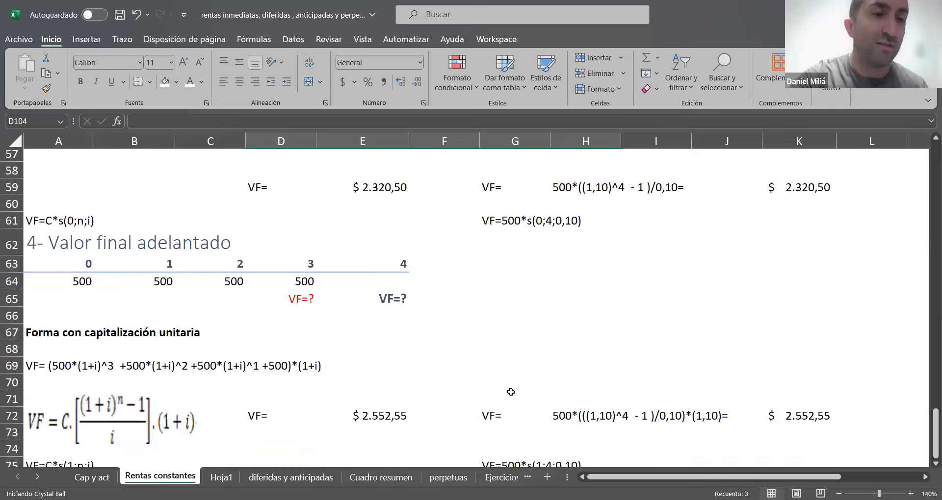
{"action": "scroll", "coordinate": [511, 392], "scroll_direction": "up", "scroll_amount": 4}
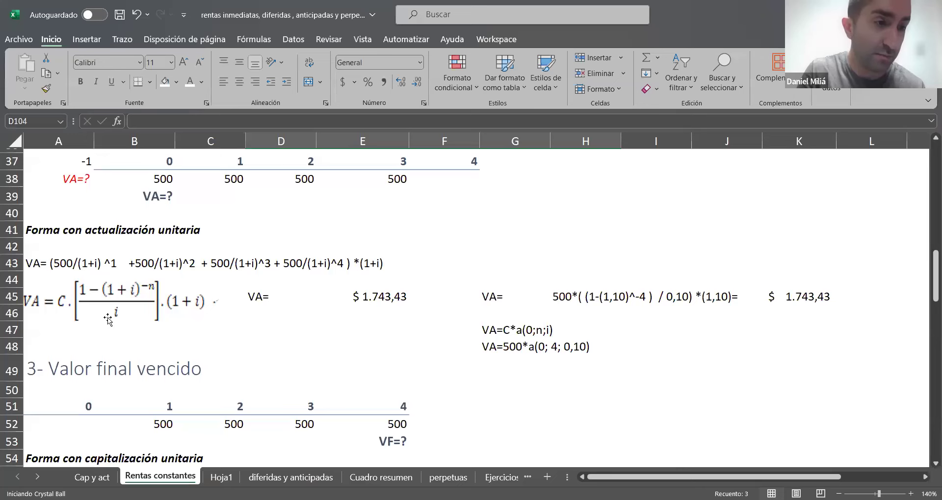
{"action": "scroll", "coordinate": [108, 320], "scroll_direction": "down", "scroll_amount": 4}
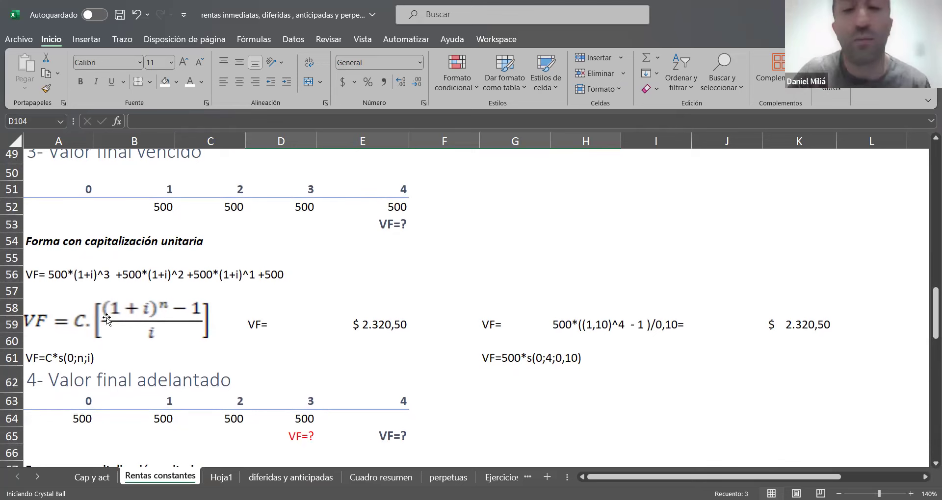
{"action": "scroll", "coordinate": [107, 320], "scroll_direction": "up", "scroll_amount": 2}
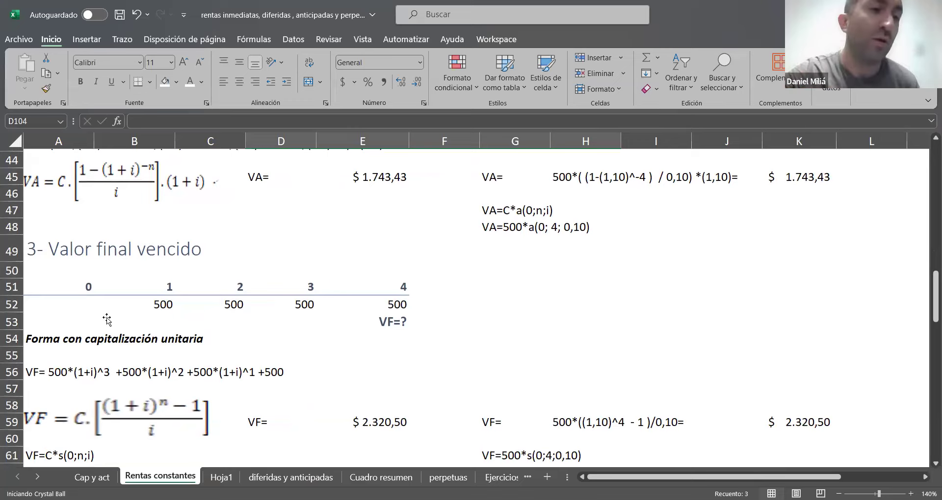
{"action": "scroll", "coordinate": [107, 319], "scroll_direction": "up", "scroll_amount": 5}
{"action": "scroll", "coordinate": [107, 319], "scroll_direction": "up", "scroll_amount": 3}
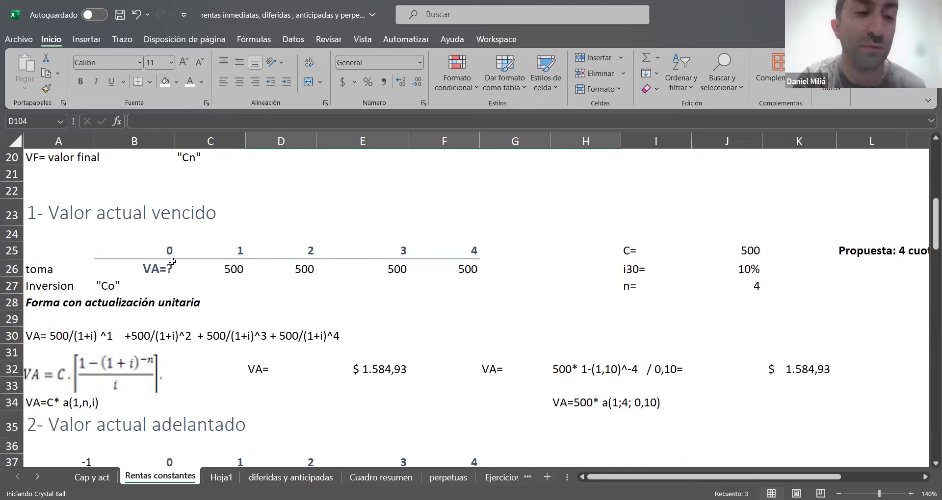
{"action": "left_click_drag", "start_coordinate": [187, 270], "coordinate": [456, 275]}
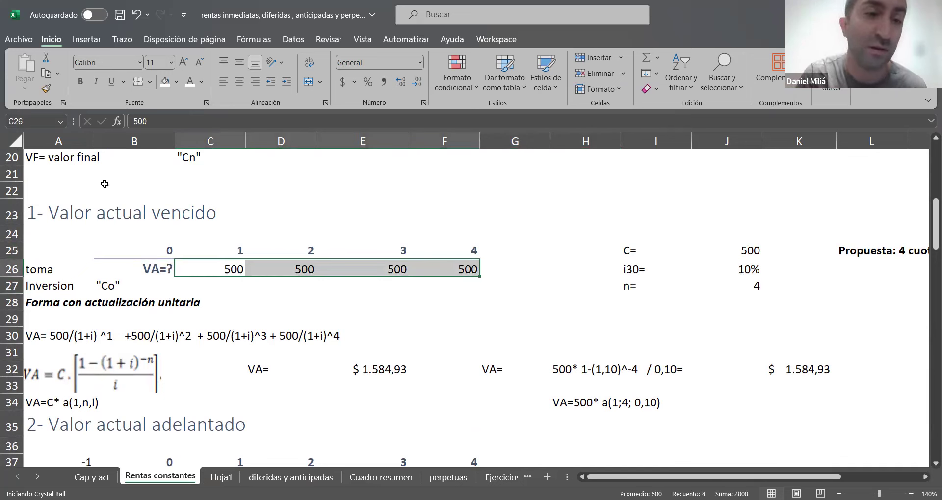
{"action": "left_click", "coordinate": [156, 268]}
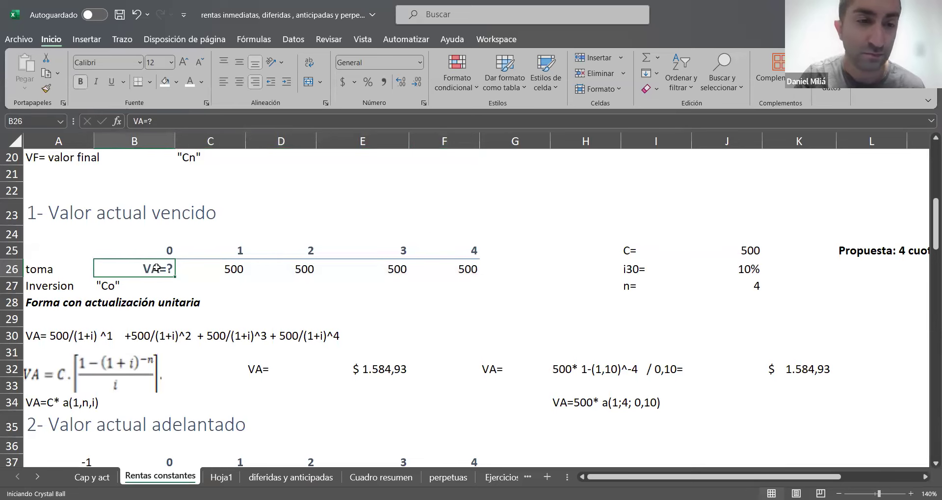
Compare the timelines and formulas of Valor actual vencido and Valor actual adelantado, checking the first payment, VA=? and the (1+i) factor.
{"action": "scroll", "coordinate": [157, 268], "scroll_direction": "down", "scroll_amount": 2}
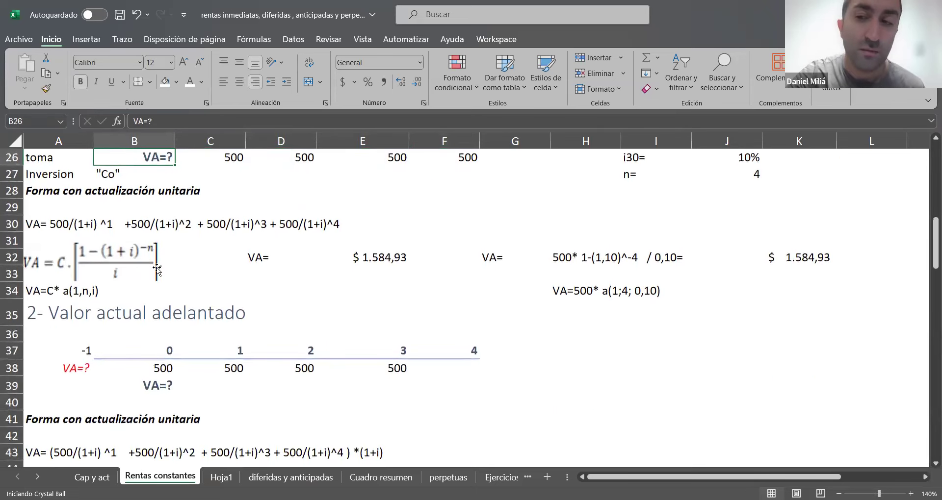
{"action": "left_click", "coordinate": [151, 369]}
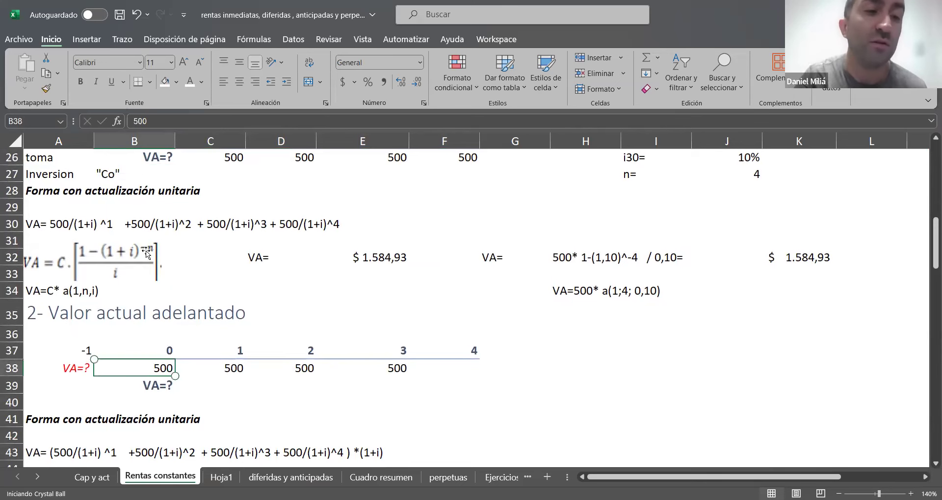
{"action": "scroll", "coordinate": [98, 392], "scroll_direction": "down", "scroll_amount": 1}
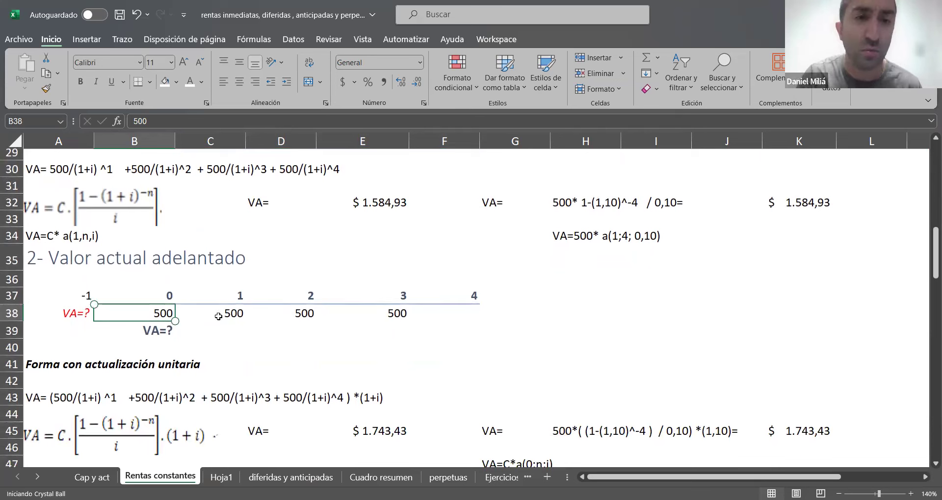
{"action": "left_click", "coordinate": [119, 431]}
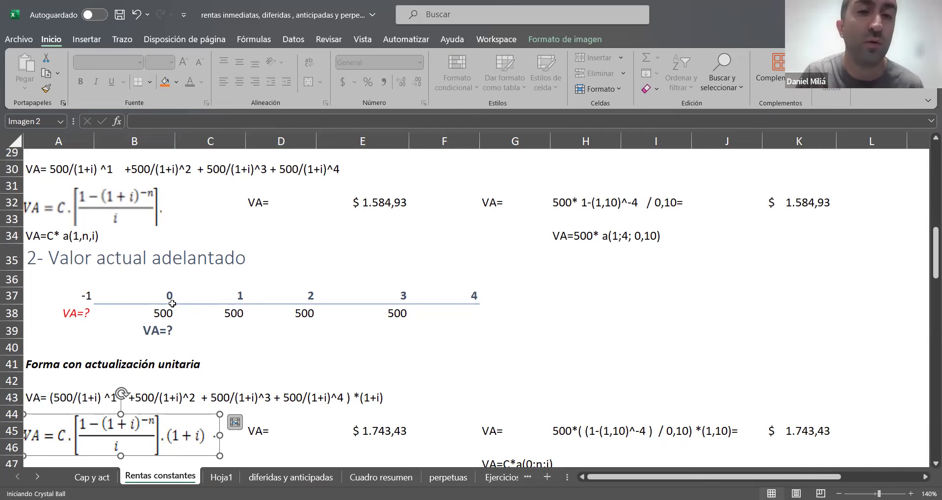
{"action": "scroll", "coordinate": [172, 304], "scroll_direction": "up", "scroll_amount": 2}
{"action": "key", "text": "Escape"}
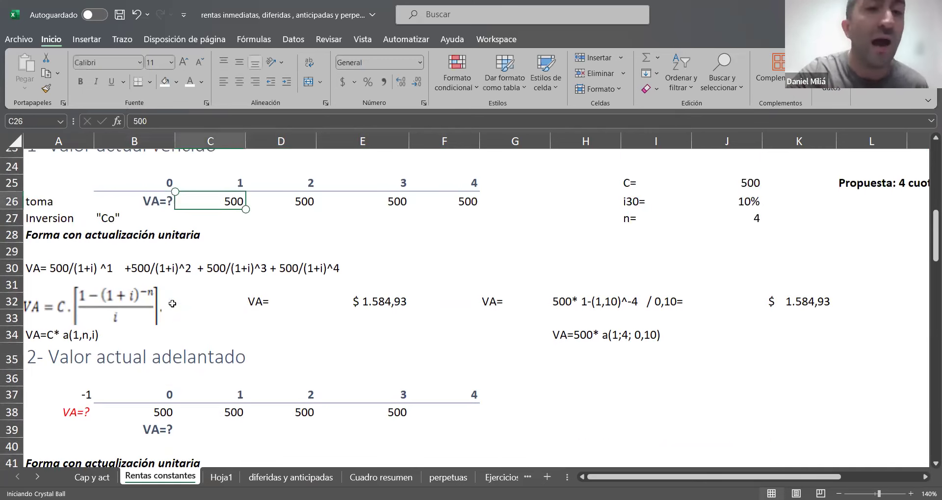
{"action": "scroll", "coordinate": [172, 303], "scroll_direction": "up", "scroll_amount": 1}
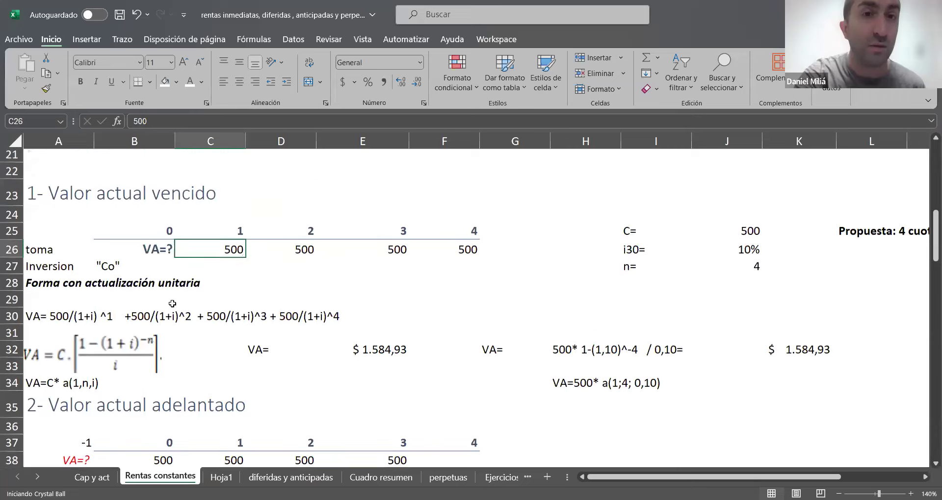
{"action": "key", "text": "Left"}
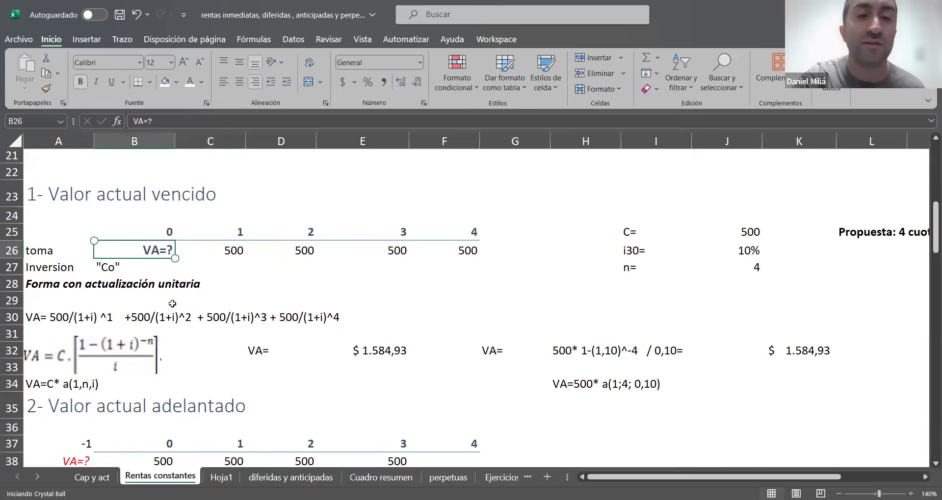
{"action": "scroll", "coordinate": [172, 304], "scroll_direction": "down", "scroll_amount": 3}
{"action": "left_click", "coordinate": [172, 304]}
{"action": "key", "text": "Up"}
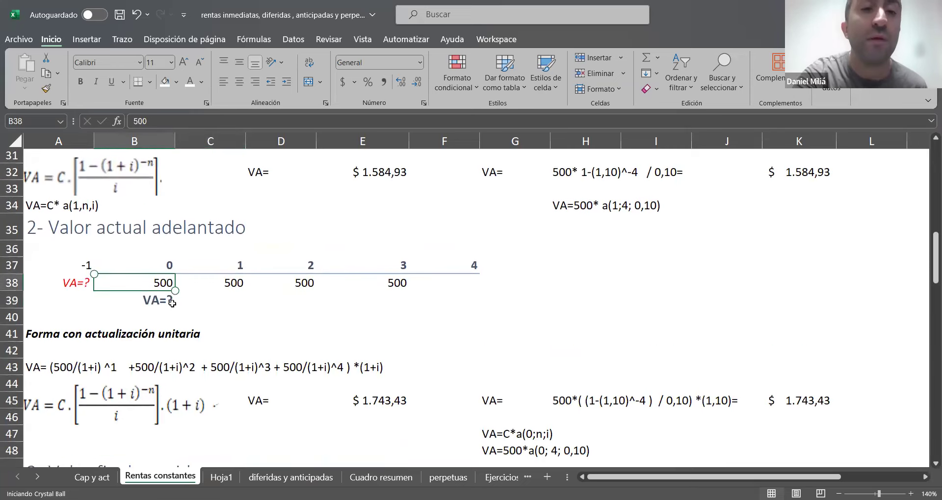
{"action": "key", "text": "Down"}
{"action": "key", "text": "Left"}
{"action": "key", "text": "Up"}
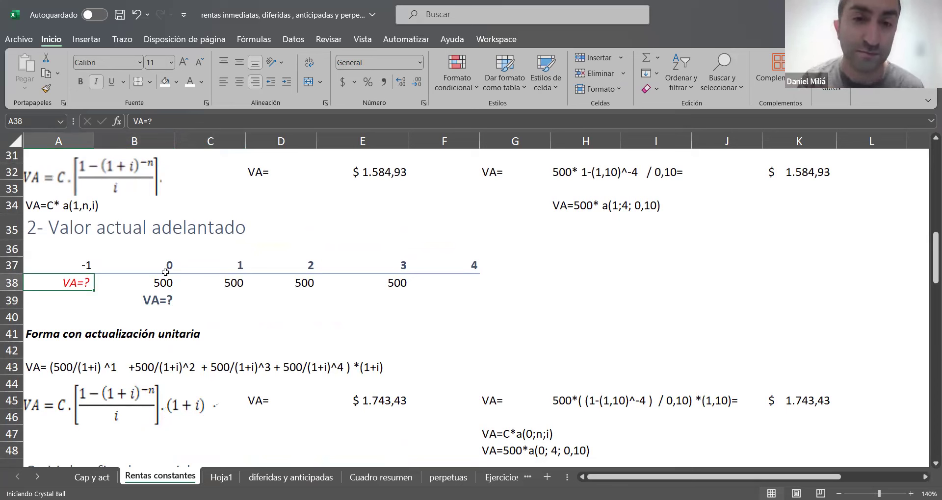
Examine the payment timelines of Valor final vencido and Valor final adelantado, comparing the 500 payments with the VF=? position.
{"action": "scroll", "coordinate": [165, 272], "scroll_direction": "down", "scroll_amount": 5}
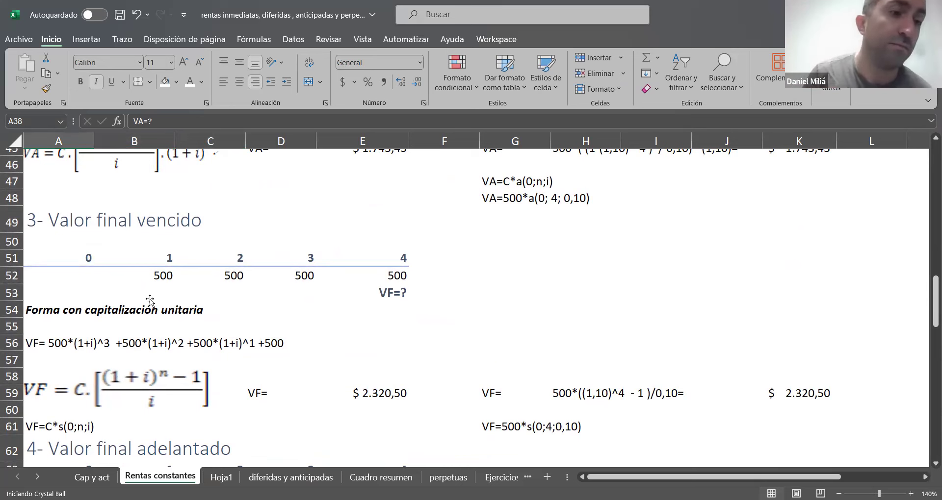
{"action": "left_click", "coordinate": [390, 276]}
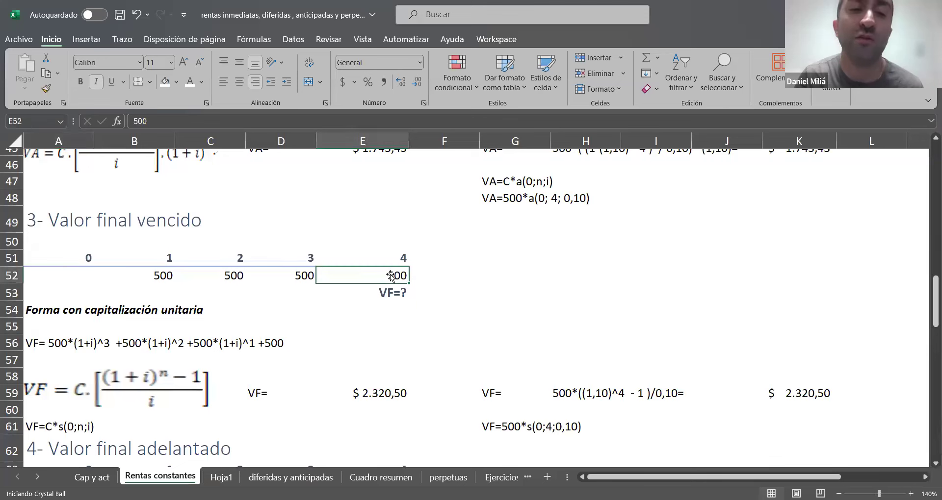
{"action": "left_click_drag", "start_coordinate": [171, 277], "coordinate": [398, 286]}
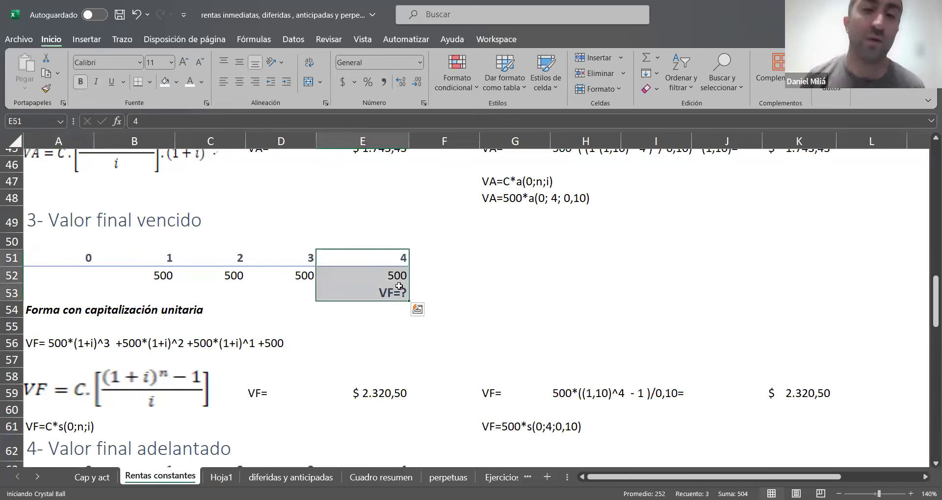
{"action": "scroll", "coordinate": [399, 286], "scroll_direction": "down", "scroll_amount": 2}
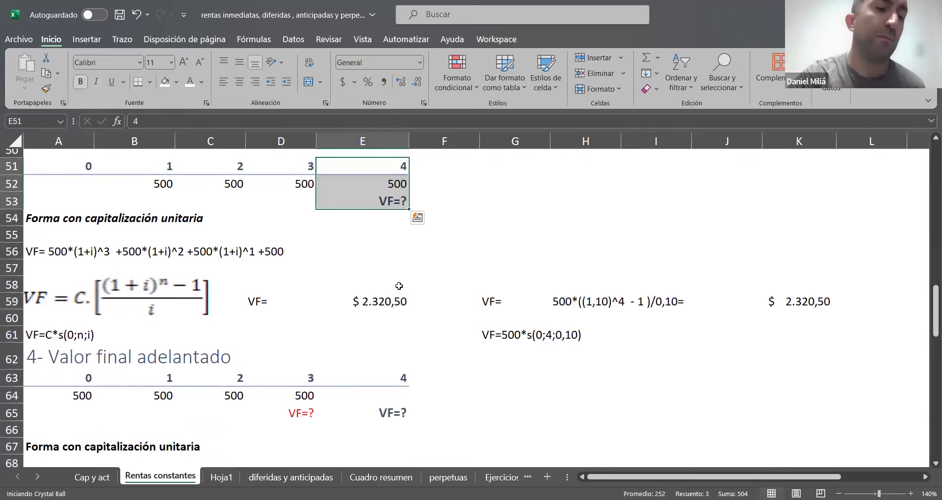
{"action": "left_click_drag", "start_coordinate": [79, 395], "coordinate": [290, 401]}
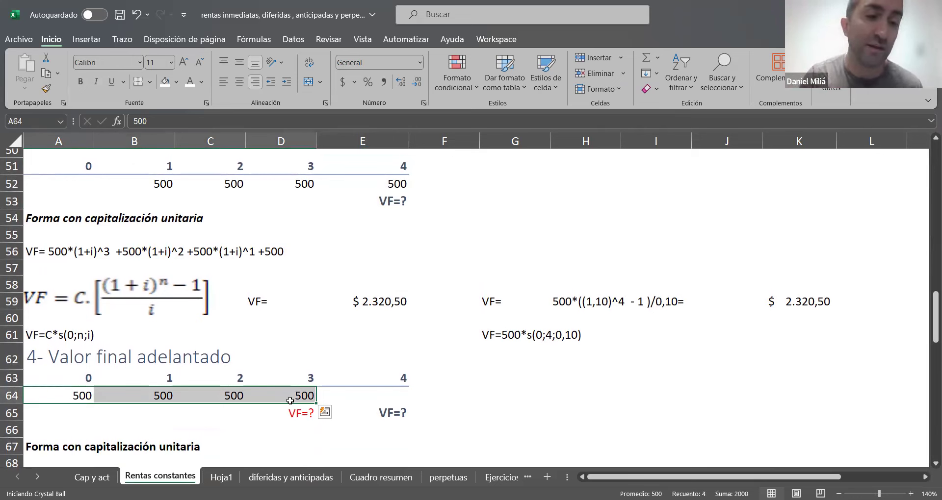
Compare period 3 and the VF=? position of Valor final adelantado with Valor final vencido, and review the formula with the (1+i) factor.
{"action": "left_click_drag", "start_coordinate": [306, 377], "coordinate": [305, 408]}
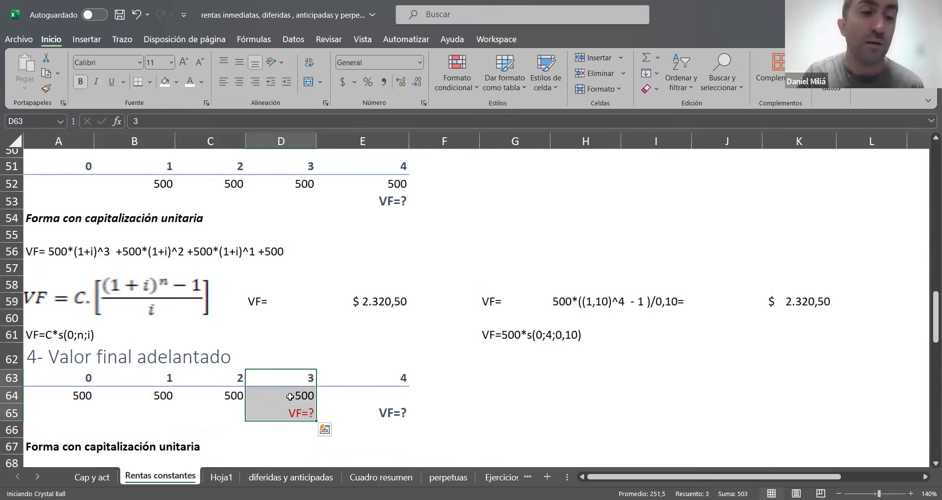
{"action": "scroll", "coordinate": [287, 398], "scroll_direction": "down", "scroll_amount": 2}
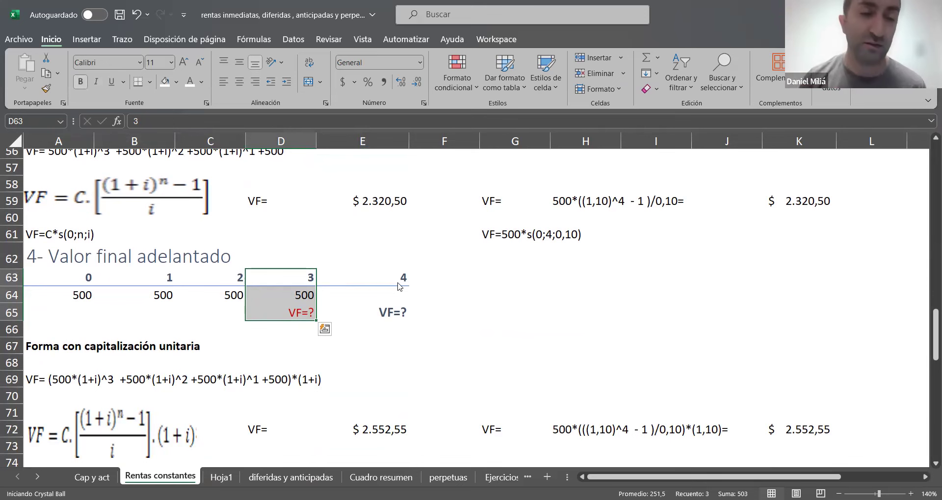
{"action": "scroll", "coordinate": [400, 286], "scroll_direction": "up", "scroll_amount": 3}
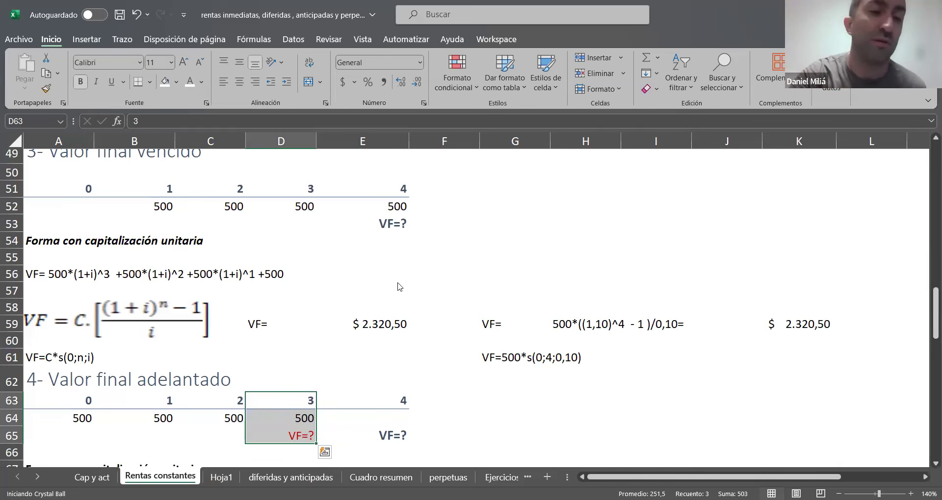
{"action": "scroll", "coordinate": [400, 286], "scroll_direction": "down", "scroll_amount": 3}
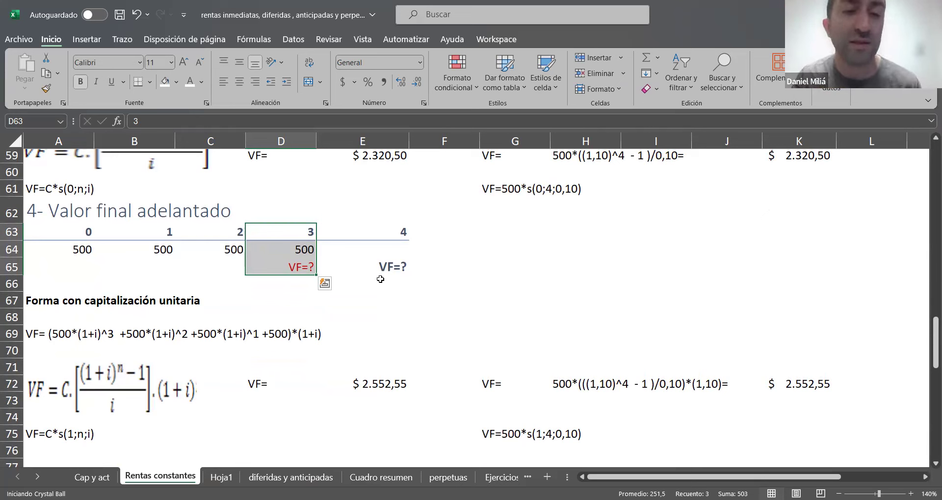
{"action": "scroll", "coordinate": [233, 403], "scroll_direction": "down", "scroll_amount": 1}
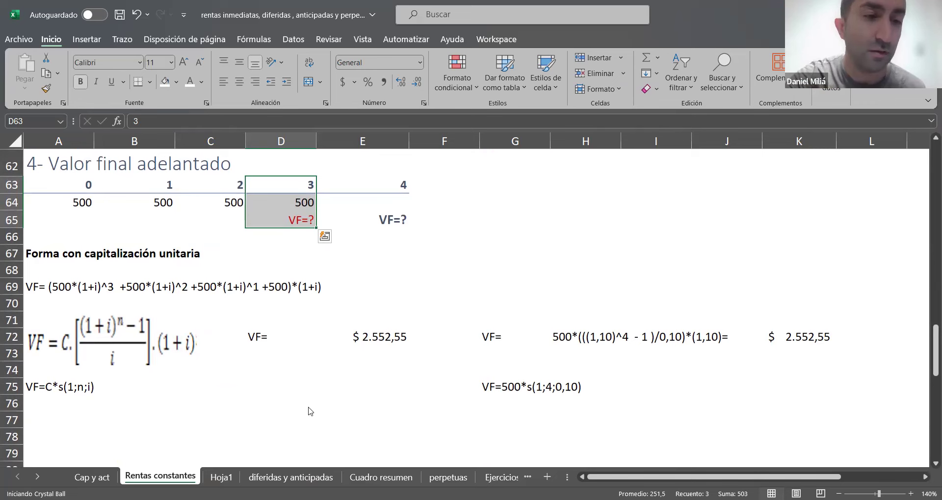
Open the diferidas y anticipadas sheet and compare the rentas inmediatas and rentas diferidas periods on the Rentas diferidas timeline.
{"action": "key", "text": "ctrl+Page_Down"}
{"action": "key", "text": "ctrl+Page_Down"}
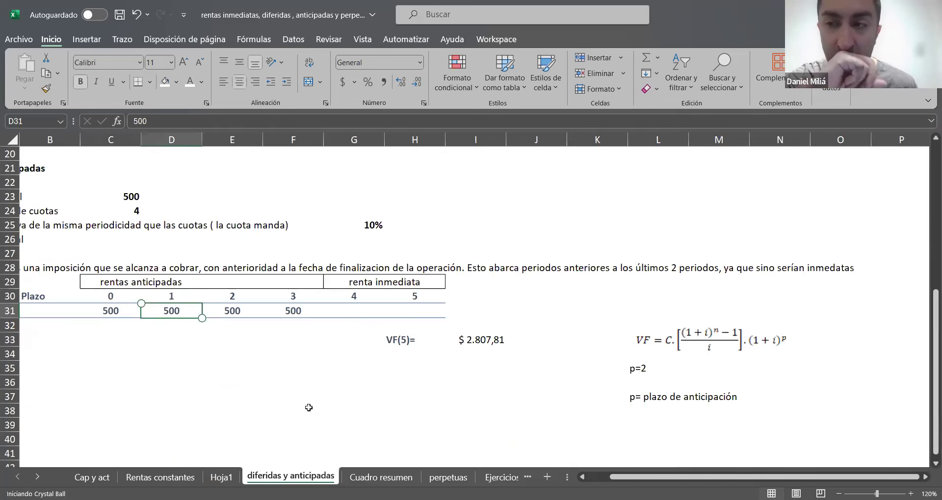
{"action": "scroll", "coordinate": [309, 408], "scroll_direction": "up", "scroll_amount": 4}
{"action": "scroll", "coordinate": [308, 408], "scroll_direction": "up", "scroll_amount": 3}
{"action": "scroll", "coordinate": [308, 407], "scroll_direction": "left", "scroll_amount": 1}
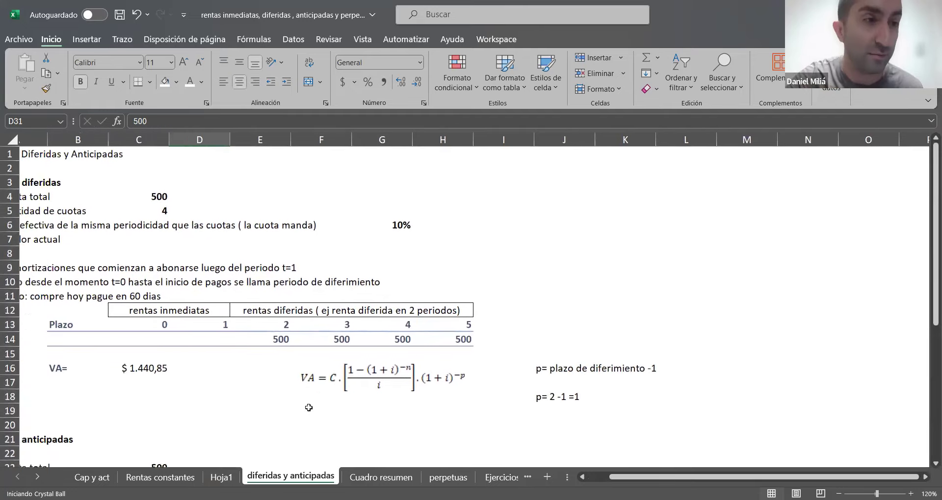
{"action": "scroll", "coordinate": [309, 408], "scroll_direction": "left", "scroll_amount": 1}
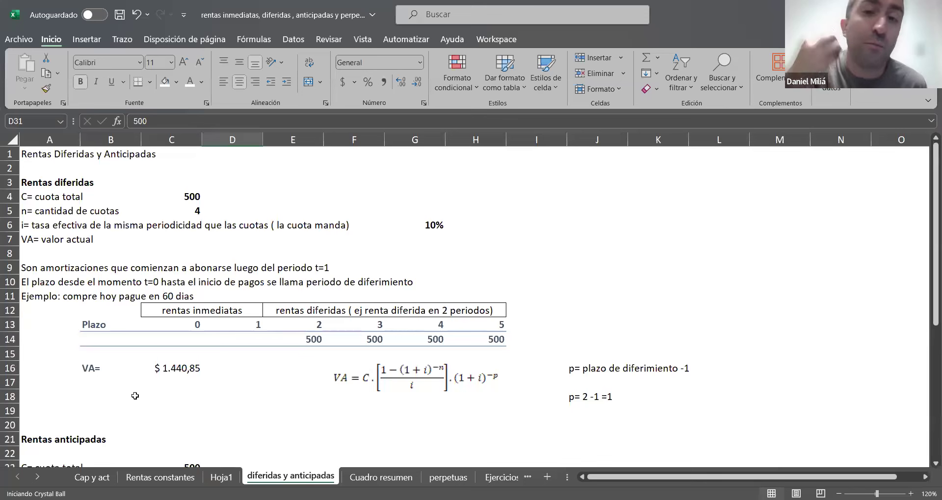
{"action": "left_click", "coordinate": [191, 335]}
{"action": "left_click", "coordinate": [237, 337]}
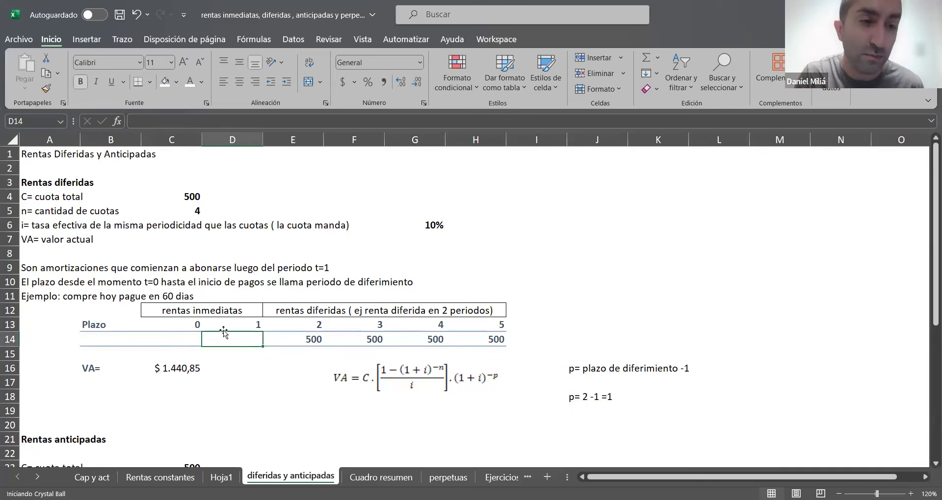
{"action": "left_click_drag", "start_coordinate": [171, 315], "coordinate": [252, 338]}
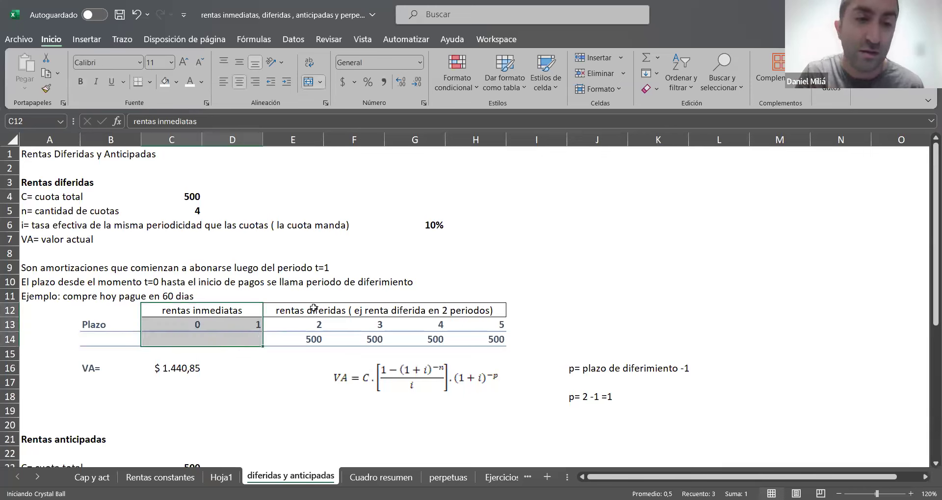
{"action": "left_click", "coordinate": [335, 315]}
{"action": "left_click_drag", "start_coordinate": [335, 315], "coordinate": [335, 338]}
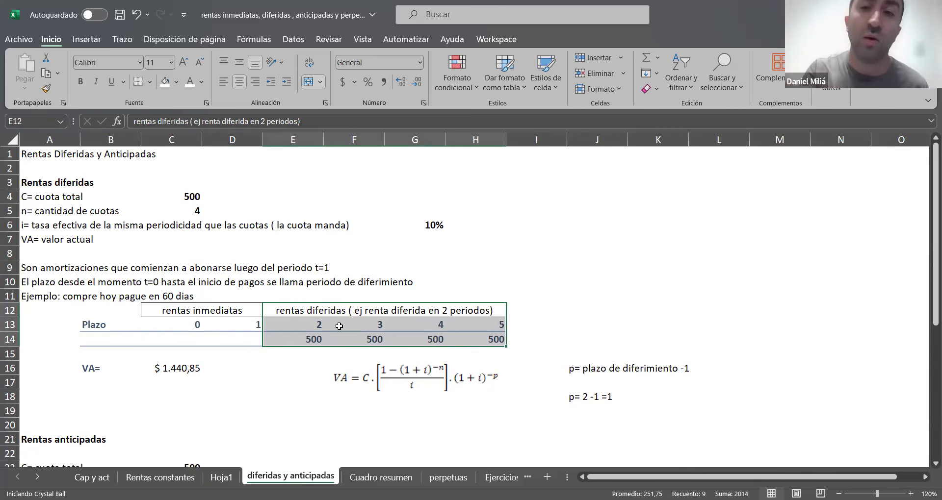
Return to Rentas constantes and review the first payment and VA=? positions in Valor actual vencido and Valor actual adelantado.
{"action": "left_click", "coordinate": [141, 478]}
{"action": "scroll", "coordinate": [150, 416], "scroll_direction": "up", "scroll_amount": 10}
{"action": "scroll", "coordinate": [150, 418], "scroll_direction": "up", "scroll_amount": 4}
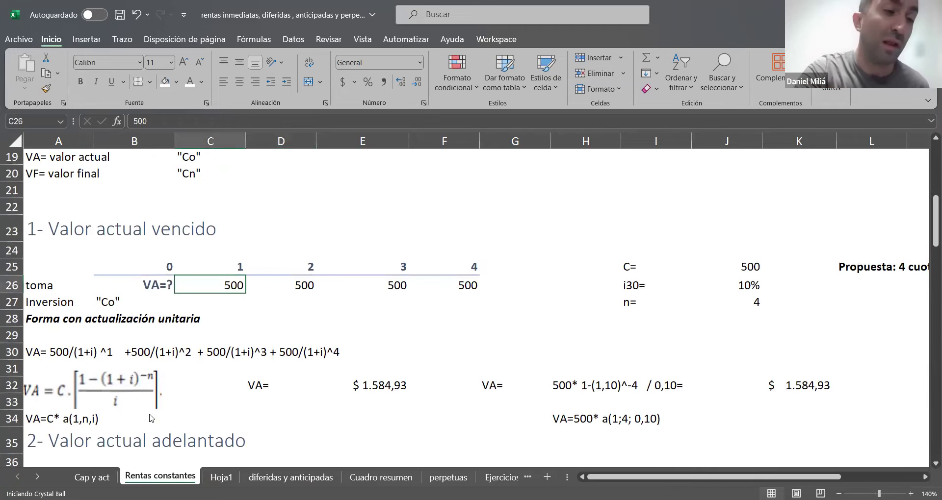
{"action": "key", "text": "Left"}
{"action": "key", "text": "Up"}
{"action": "key", "text": "Down"}
{"action": "key", "text": "Down"}
{"action": "key", "text": "Down"}
{"action": "key", "text": "Down"}
{"action": "key", "text": "Down"}
{"action": "key", "text": "Down"}
{"action": "key", "text": "Down"}
{"action": "key", "text": "Down"}
{"action": "key", "text": "Down"}
{"action": "key", "text": "Down"}
{"action": "key", "text": "Down"}
{"action": "key", "text": "Down"}
{"action": "key", "text": "Down"}
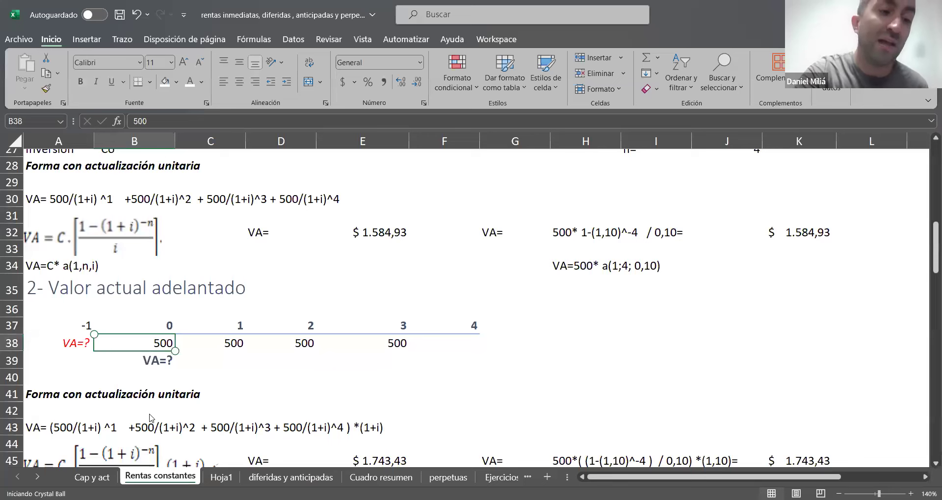
{"action": "key", "text": "Left"}
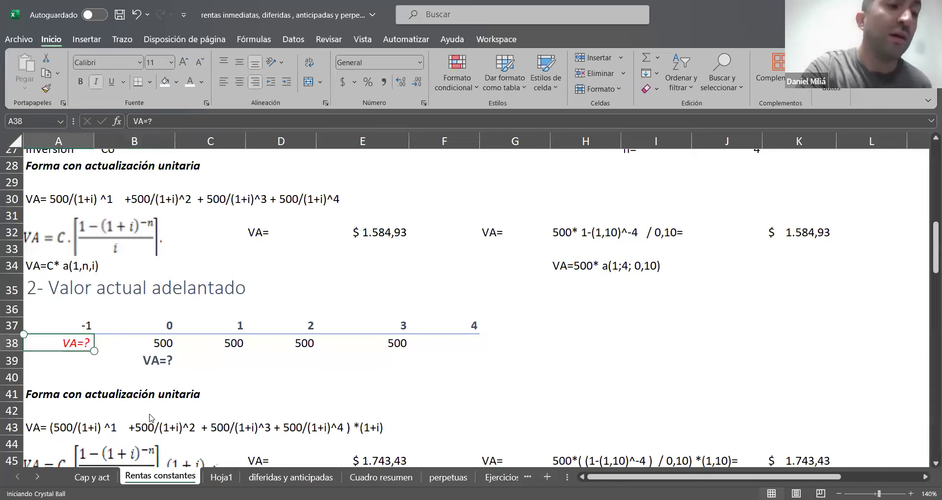
{"action": "scroll", "coordinate": [150, 417], "scroll_direction": "down", "scroll_amount": 3}
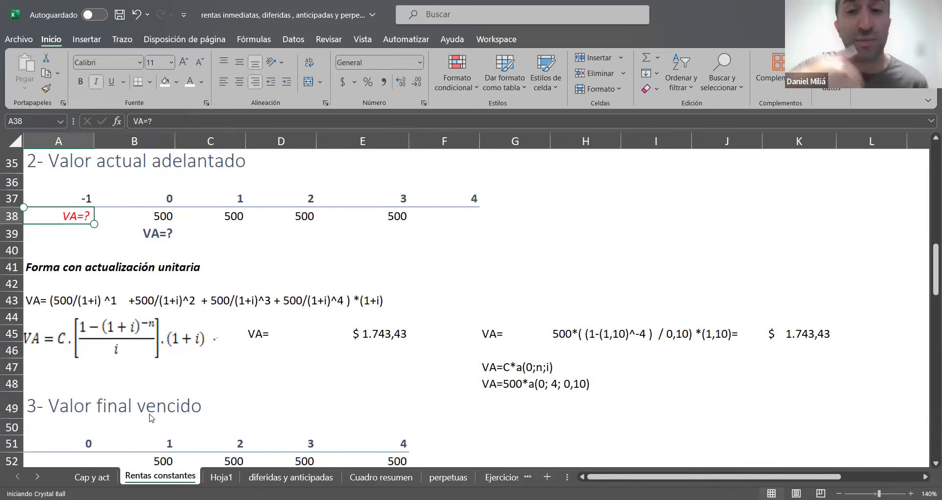
Go back to diferidas y anticipadas and examine periods 0 and 1 against the first deferred payment in period 2.
{"action": "key", "text": "ctrl+Page_Down"}
{"action": "key", "text": "ctrl+Page_Down"}
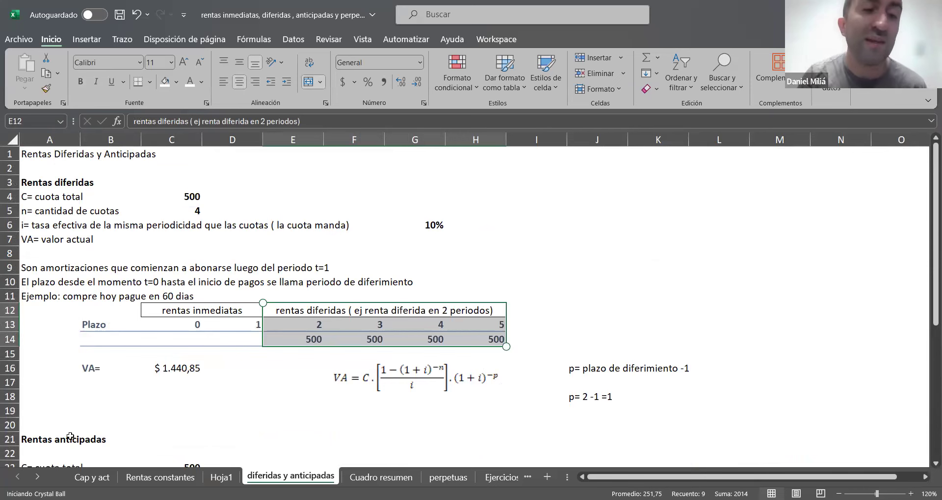
{"action": "left_click", "coordinate": [240, 343]}
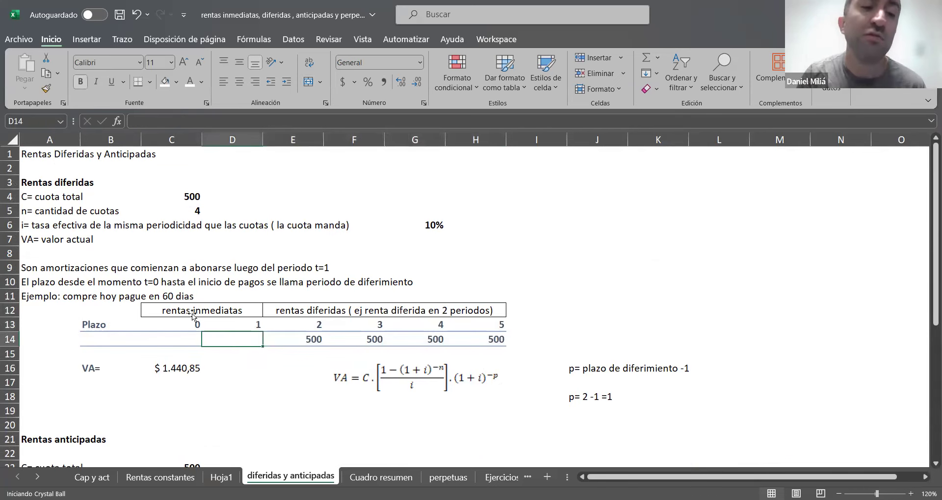
{"action": "left_click", "coordinate": [183, 324]}
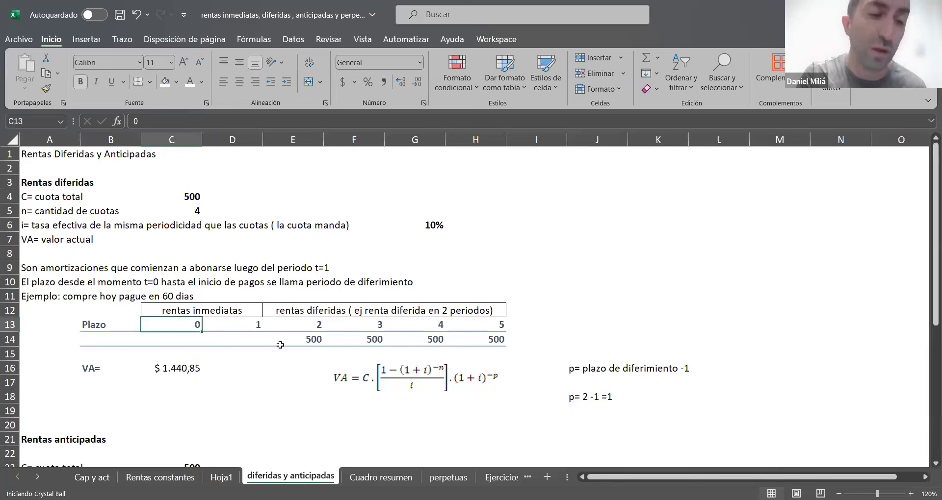
{"action": "left_click", "coordinate": [251, 339]}
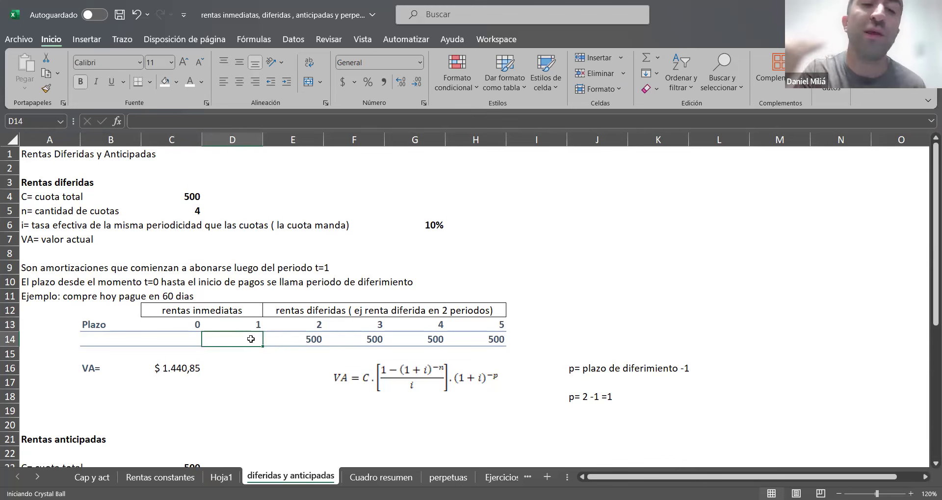
{"action": "left_click", "coordinate": [311, 341]}
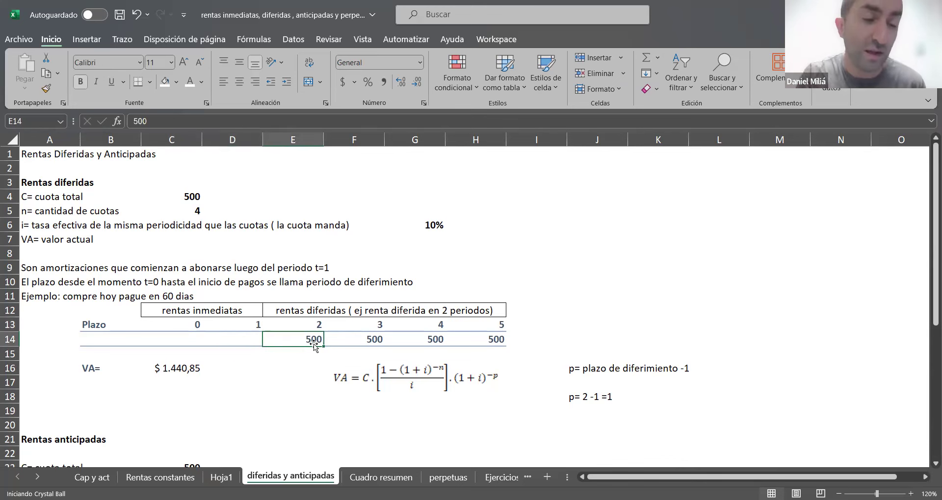
{"action": "left_click", "coordinate": [257, 338]}
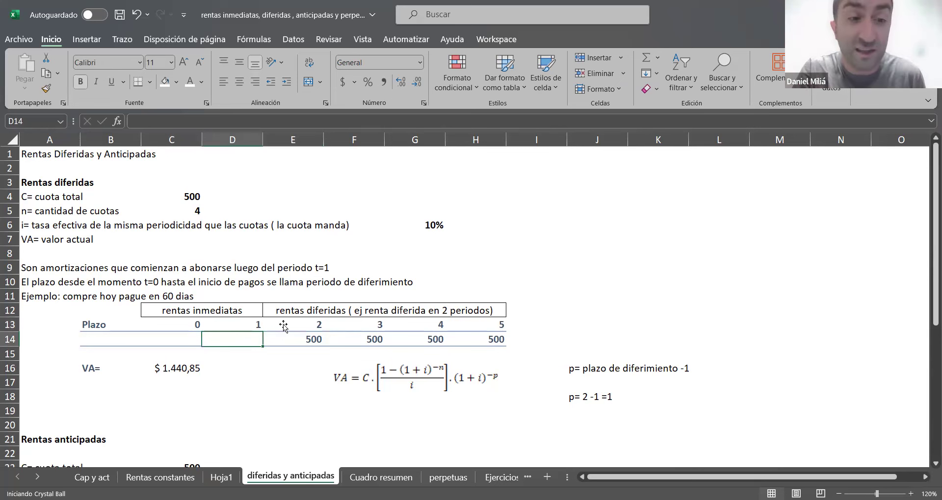
{"action": "left_click_drag", "start_coordinate": [248, 325], "coordinate": [254, 334]}
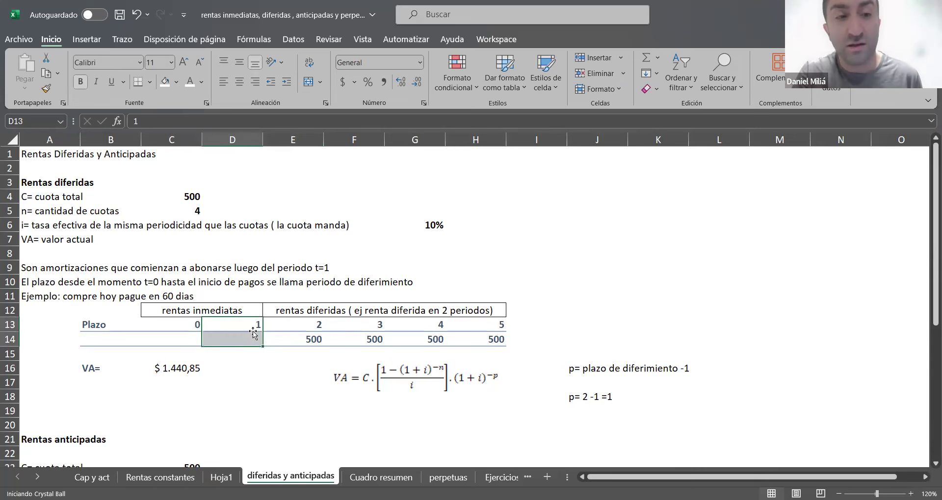
{"action": "left_click", "coordinate": [255, 338]}
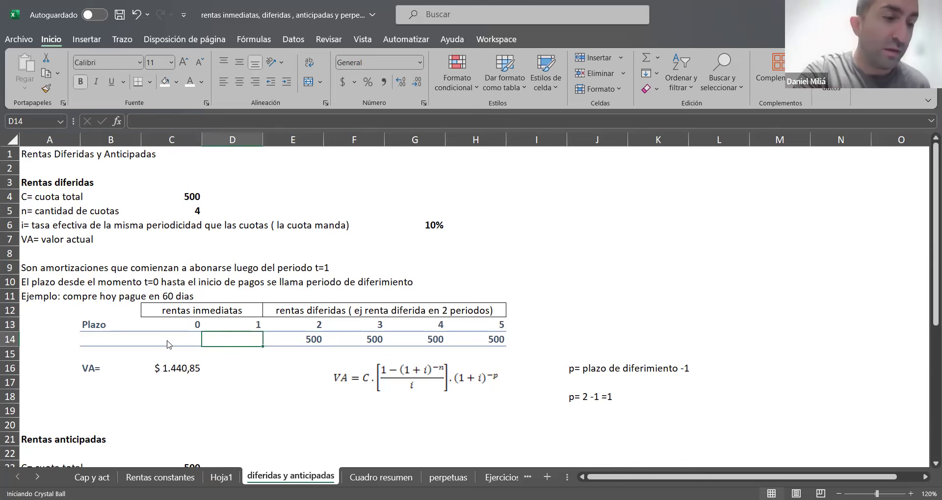
Recheck the Valor actual vencido and adelantado timelines on the Rentas constantes sheet.
{"action": "key", "text": "ctrl+Page_Up"}
{"action": "key", "text": "ctrl+Page_Up"}
{"action": "scroll", "coordinate": [166, 343], "scroll_direction": "up", "scroll_amount": 5}
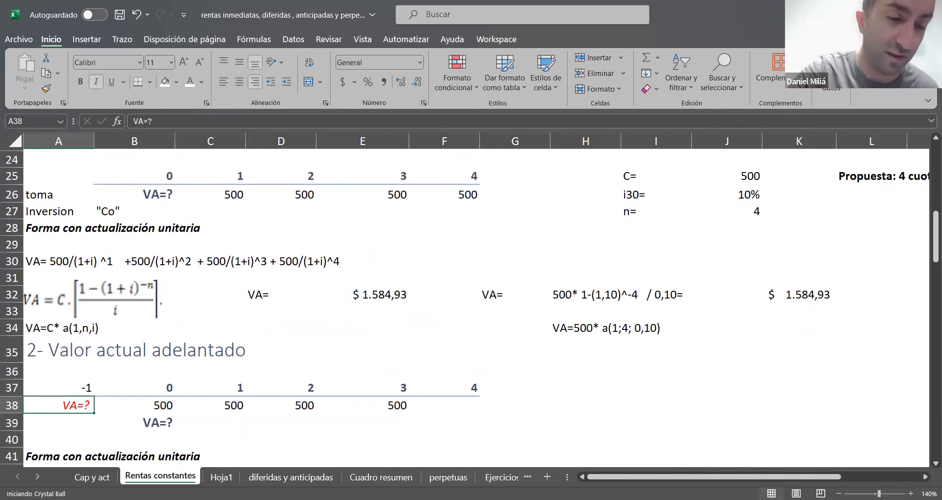
Examine the Rentas anticipadas section on diferidas y anticipadas, including its four 500 payments, VF(5) and the formula with p=2.
{"action": "left_click", "coordinate": [310, 478]}
{"action": "scroll", "coordinate": [310, 482], "scroll_direction": "down", "scroll_amount": 3}
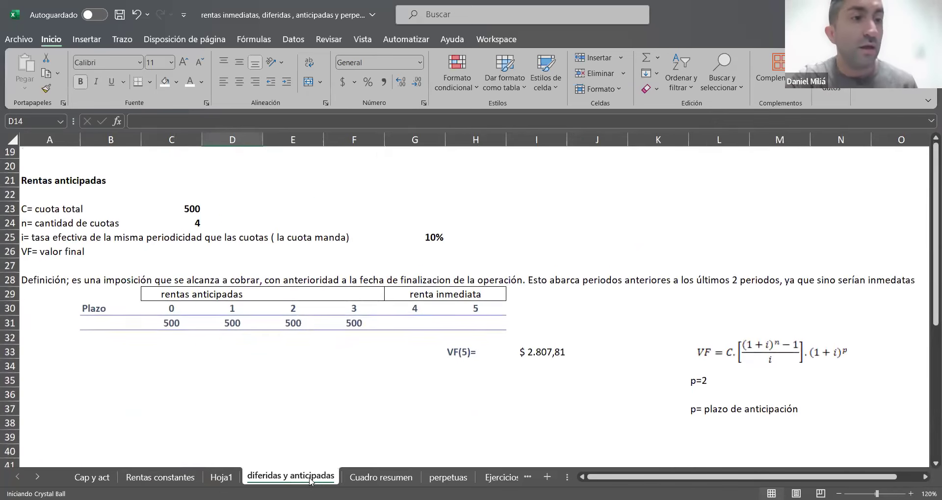
{"action": "scroll", "coordinate": [310, 481], "scroll_direction": "down", "scroll_amount": 1}
{"action": "scroll", "coordinate": [310, 482], "scroll_direction": "up", "scroll_amount": 1}
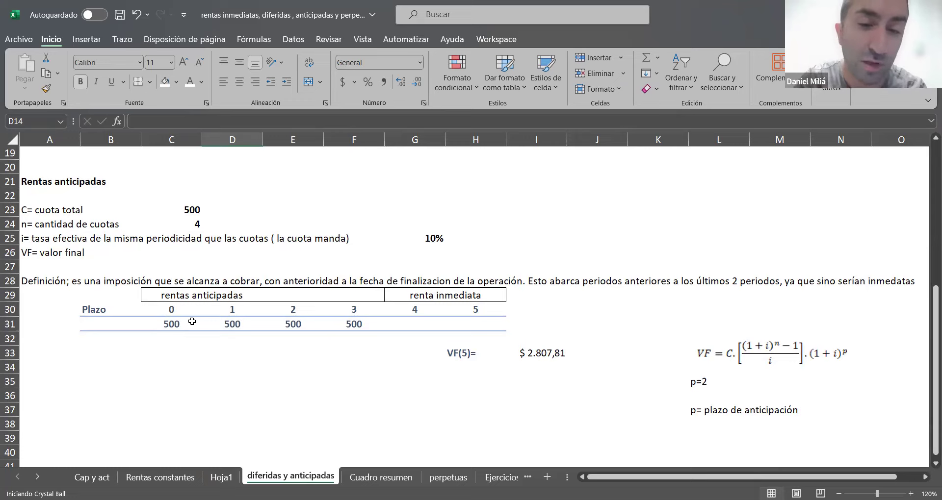
{"action": "scroll", "coordinate": [192, 322], "scroll_direction": "right", "scroll_amount": 2}
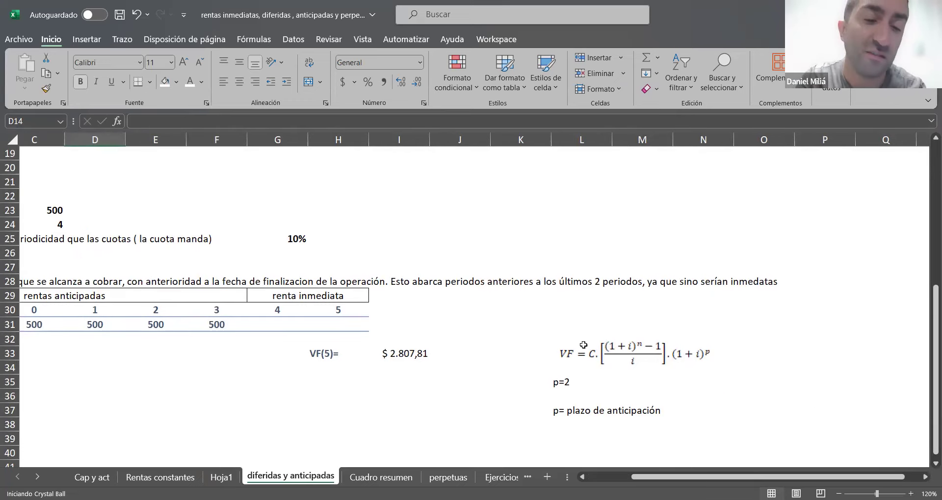
{"action": "left_click_drag", "start_coordinate": [29, 325], "coordinate": [211, 327]}
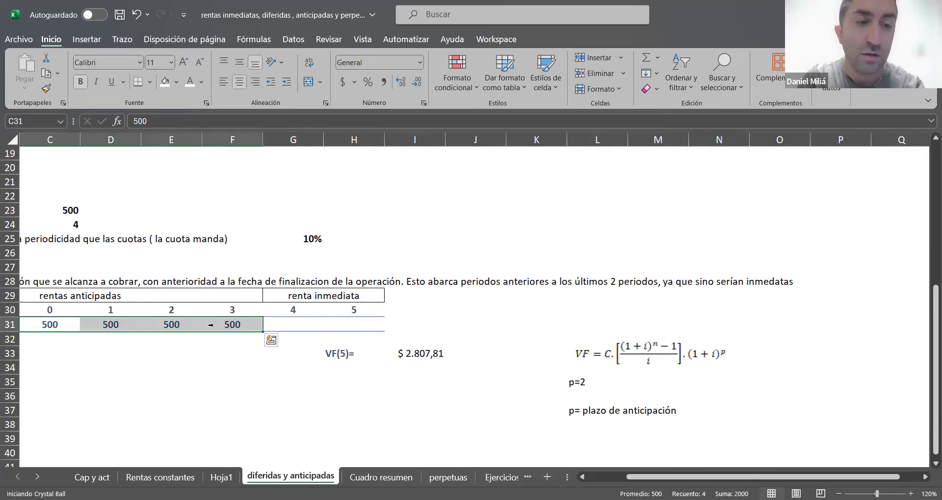
Return to the Valor final vencido timeline on Rentas constantes to compare it with Rentas anticipadas.
{"action": "left_click", "coordinate": [162, 477]}
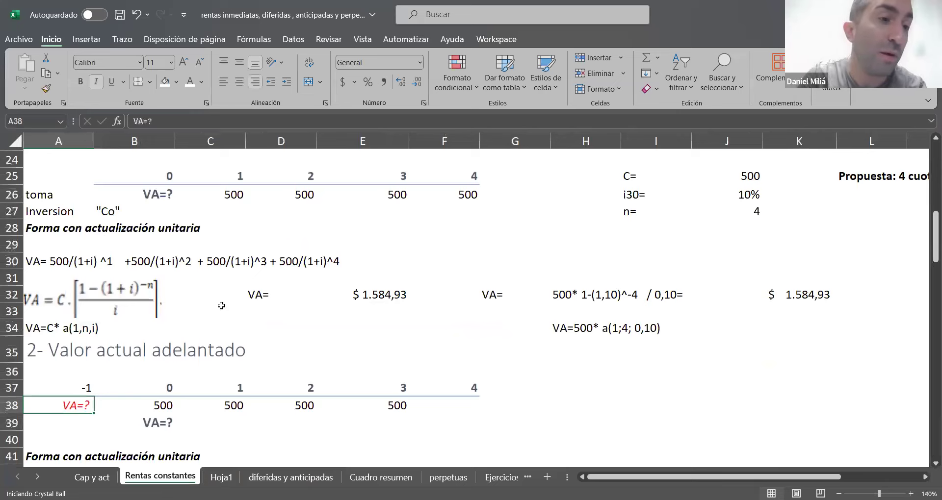
{"action": "scroll", "coordinate": [222, 305], "scroll_direction": "down", "scroll_amount": 4}
{"action": "scroll", "coordinate": [221, 306], "scroll_direction": "down", "scroll_amount": 2}
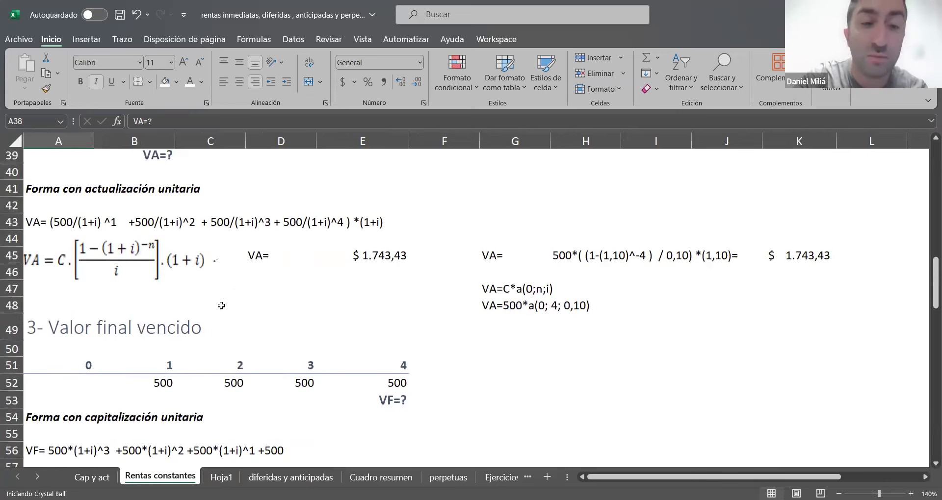